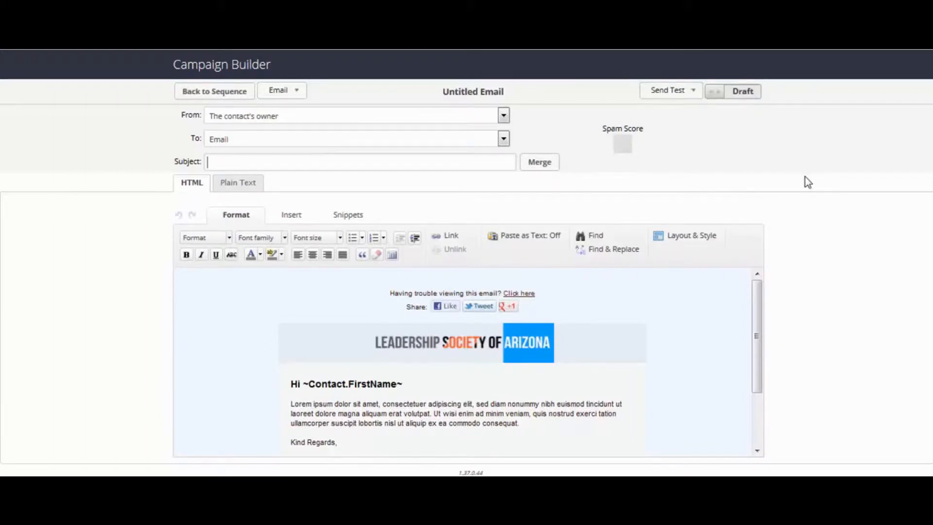
Set the email's sender to the first listed staff user and its recipient field to Email
left_click(232, 115)
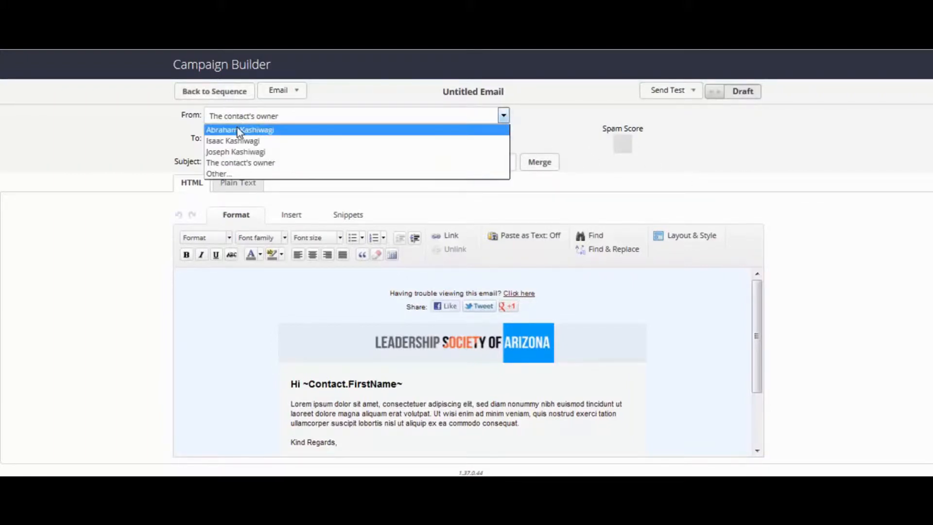
left_click(238, 130)
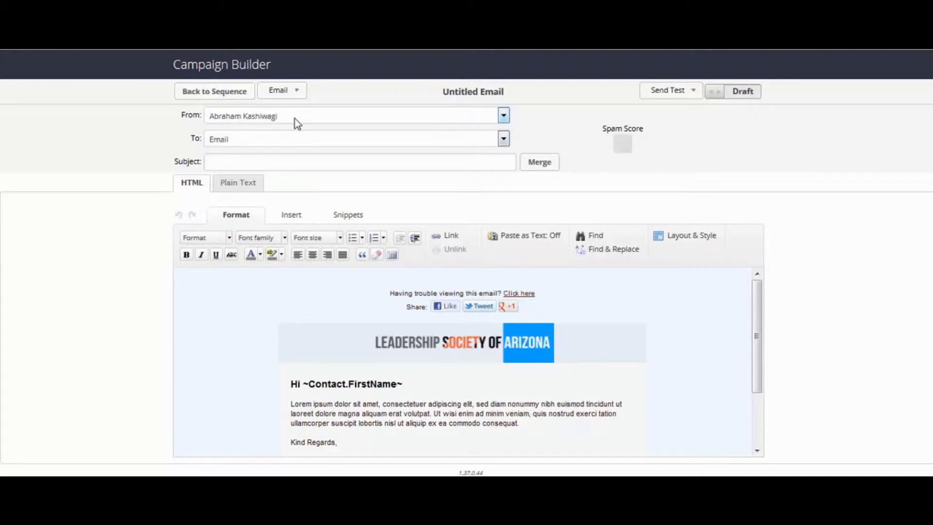
left_click(295, 121)
left_click(295, 118)
left_click(214, 139)
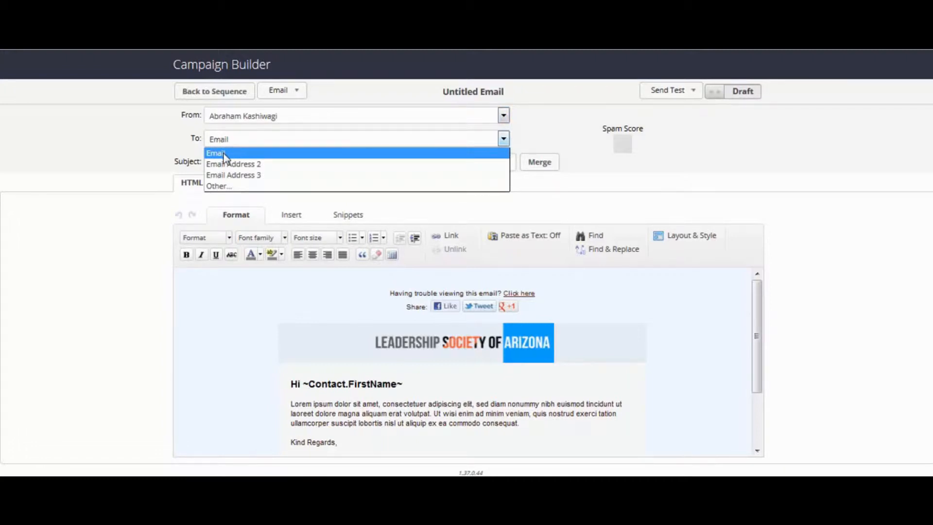
left_click(224, 154)
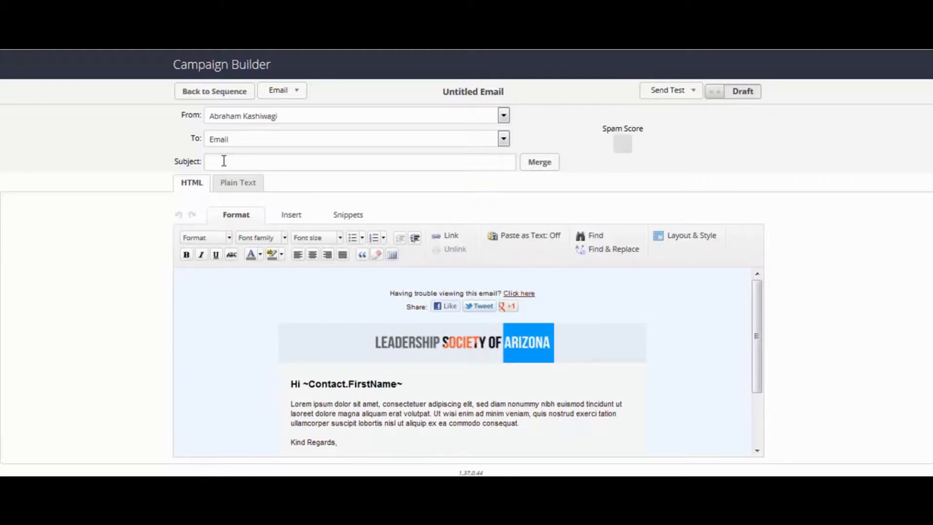
Enter the subject "Hey ~Contact.FirstName~ I got something for you", inserting the contact's first name as a merge field
left_click(224, 161)
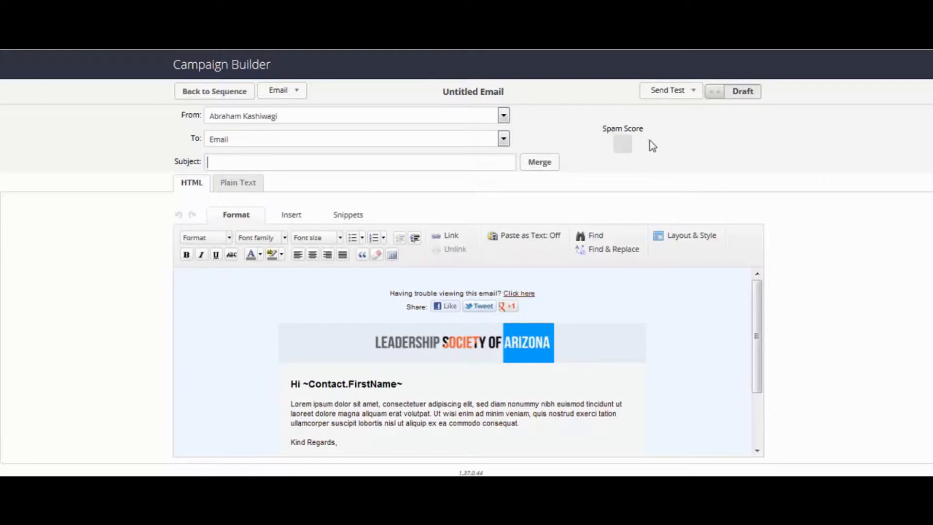
left_click(554, 166)
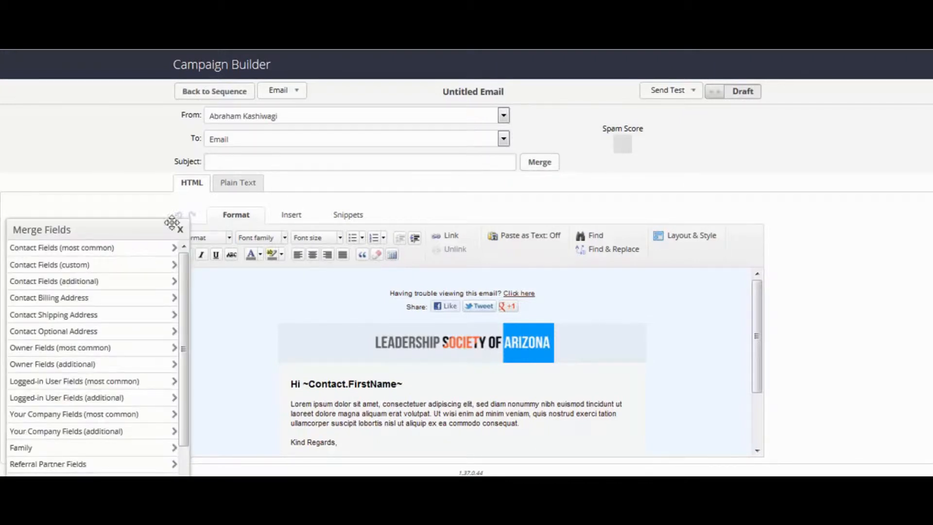
left_click_drag(127, 230, 94, 116)
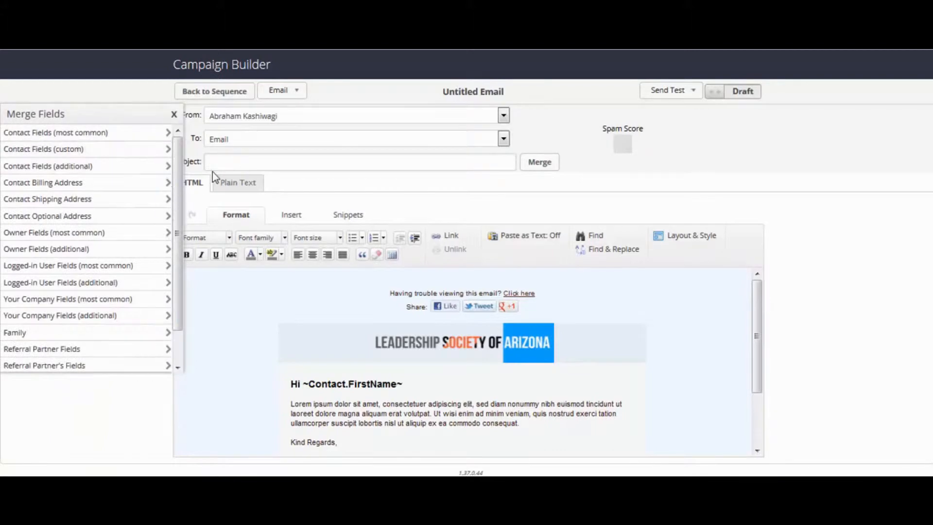
type("Hey")
left_click(50, 136)
left_click(37, 150)
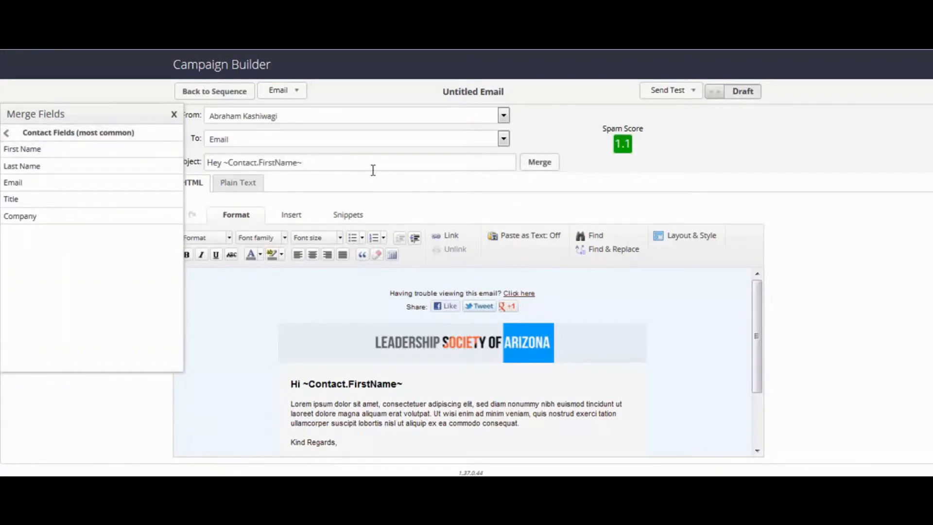
type("I got something for you")
left_click(174, 115)
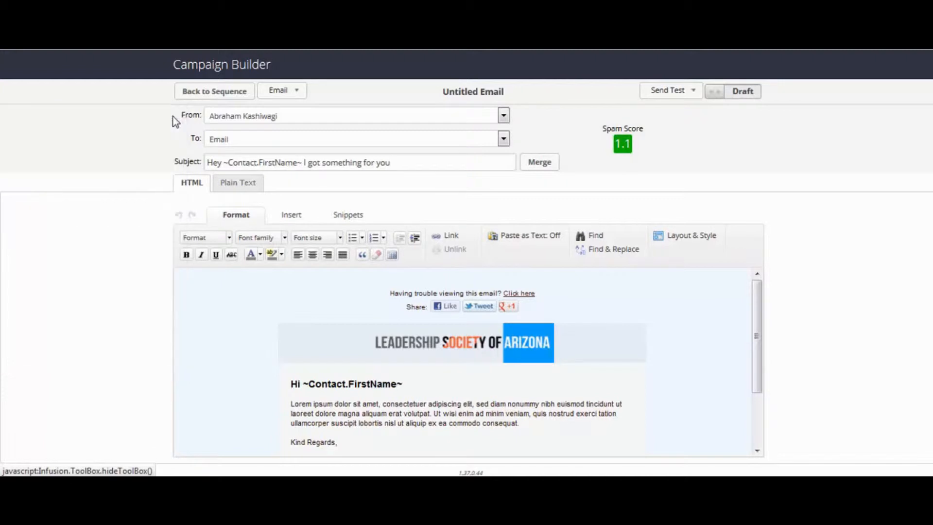
Delete the bold greeting block "Hi ~Contact.FirstName~" above the body paragraph
scroll(476, 340, "down", 2)
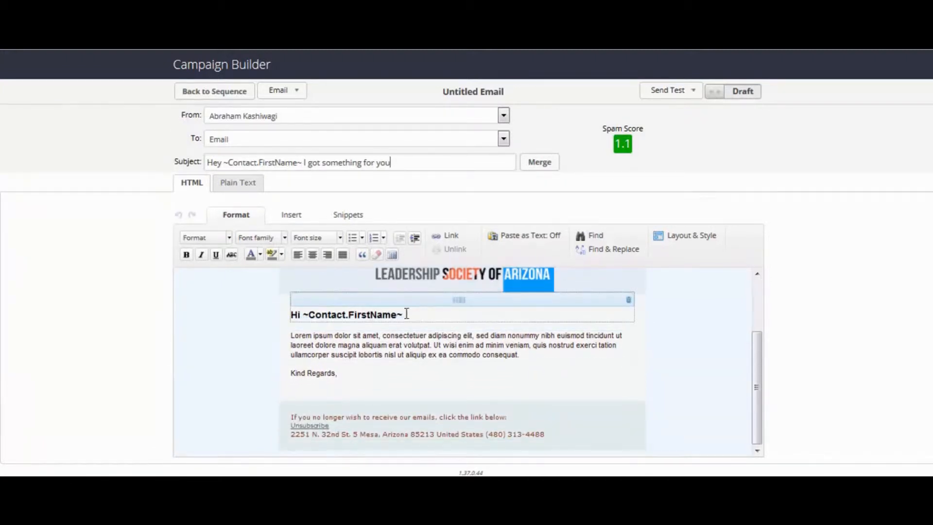
left_click_drag(404, 313, 290, 315)
left_click(330, 315)
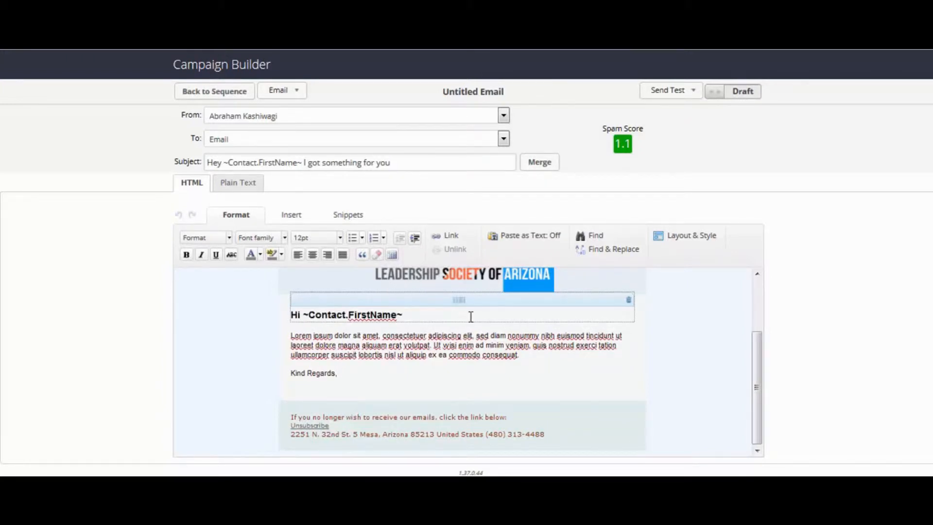
left_click(629, 302)
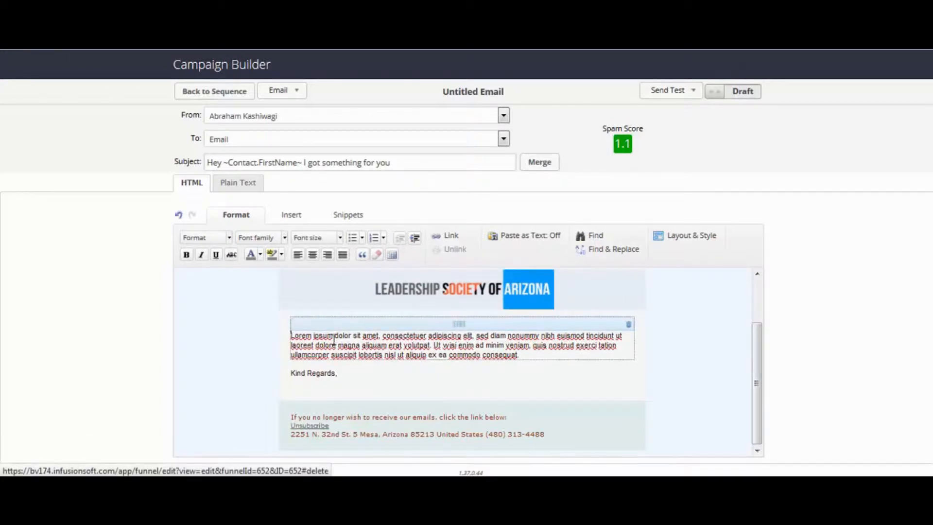
Add the greeting "Hi ~Contact.FirstName~," and a blank line above the body text, using the First Name merge field
left_click(291, 335)
type("Hi,")
key("Return")
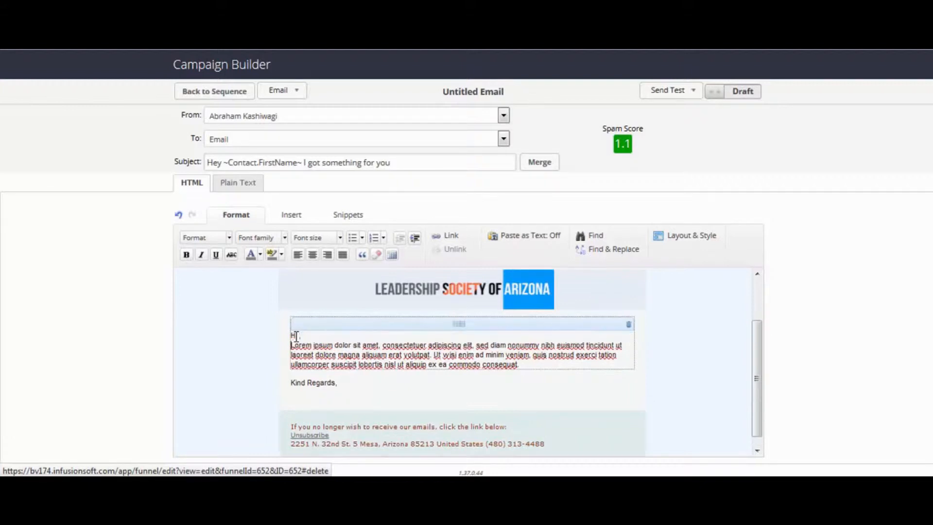
key("Return")
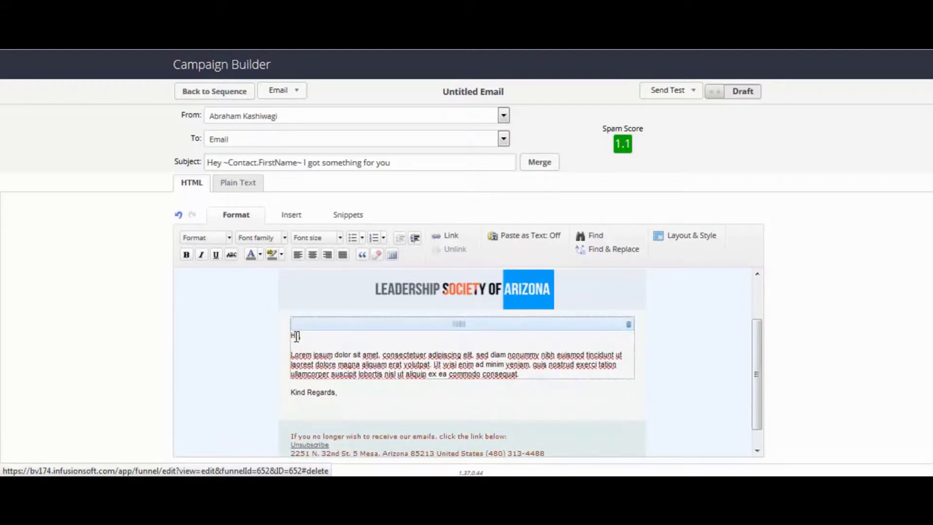
left_click(291, 214)
left_click(320, 233)
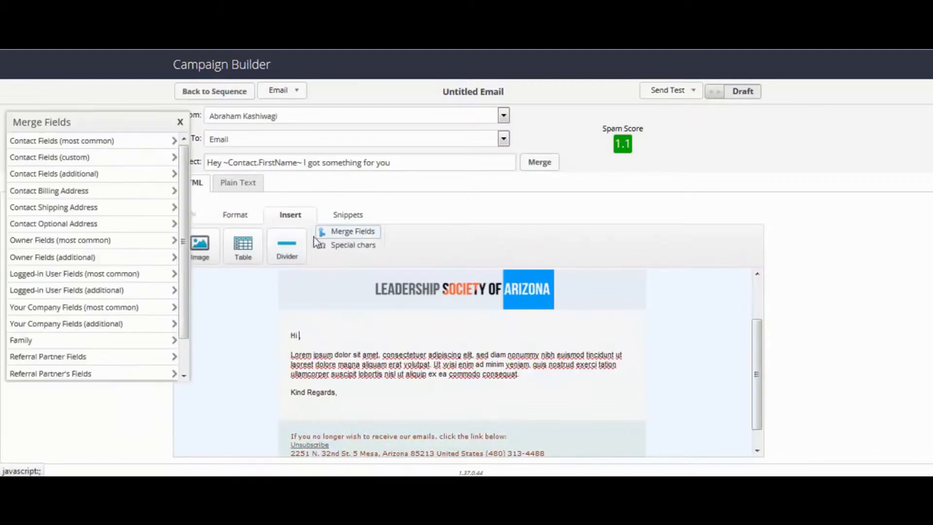
left_click(69, 141)
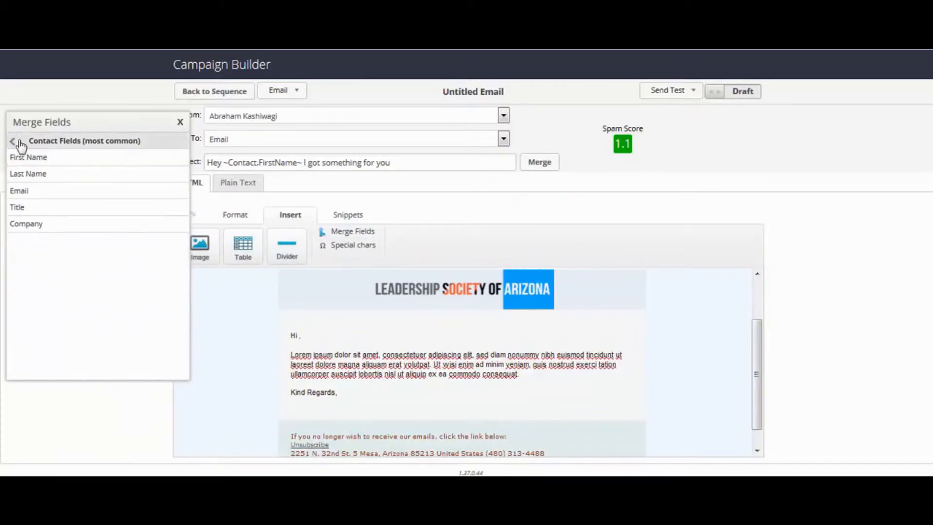
left_click(12, 157)
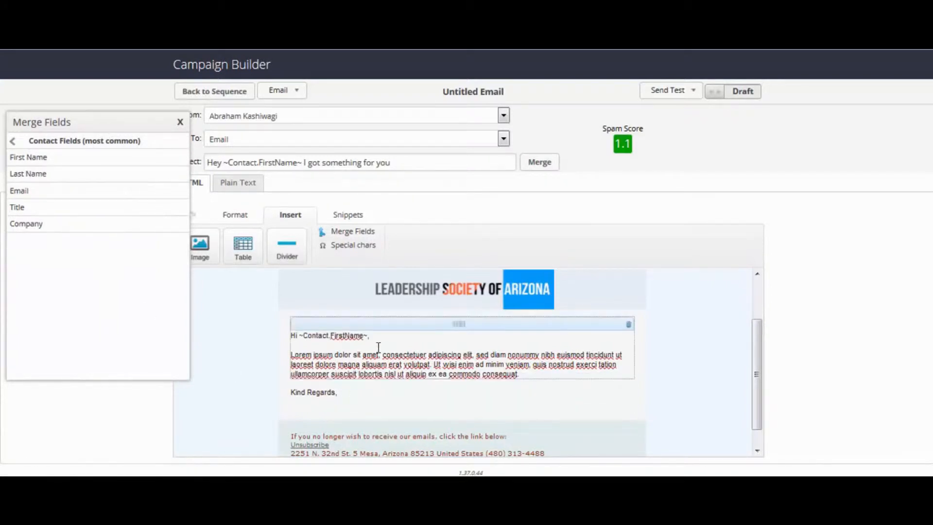
Replace the closing "Kind Regards," with "Happy ~Date.DayOfWeek~," using the Current Day of Week merge field, and add the sender's first name below
left_click_drag(552, 374, 292, 351)
left_click(533, 373)
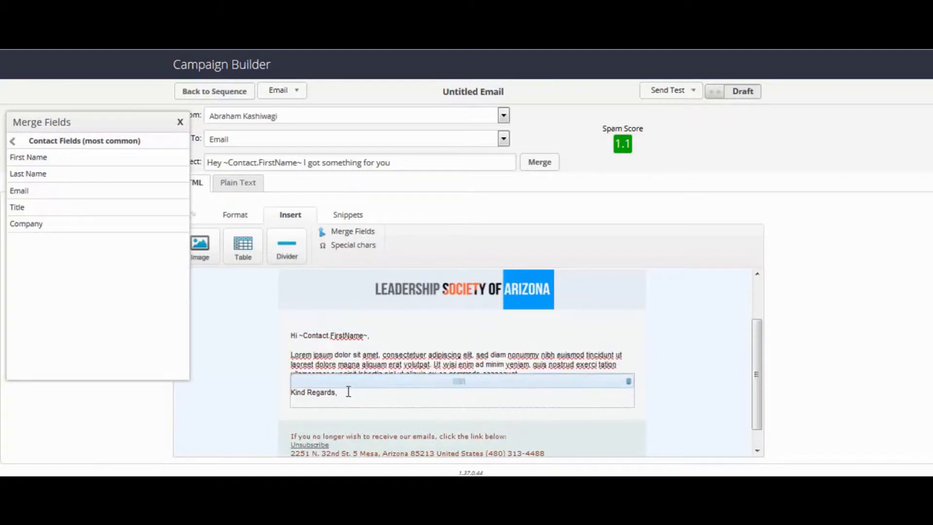
left_click_drag(349, 397, 252, 394)
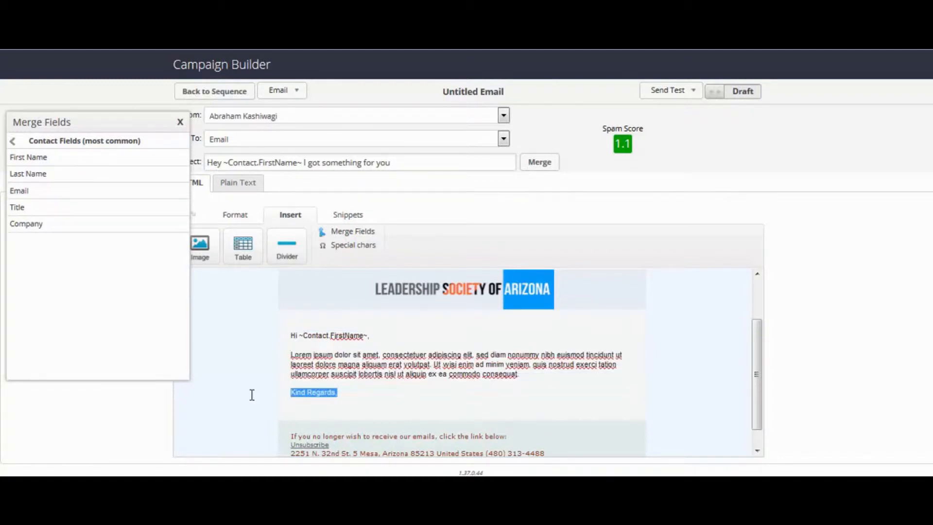
type("Happy ,")
left_click(37, 142)
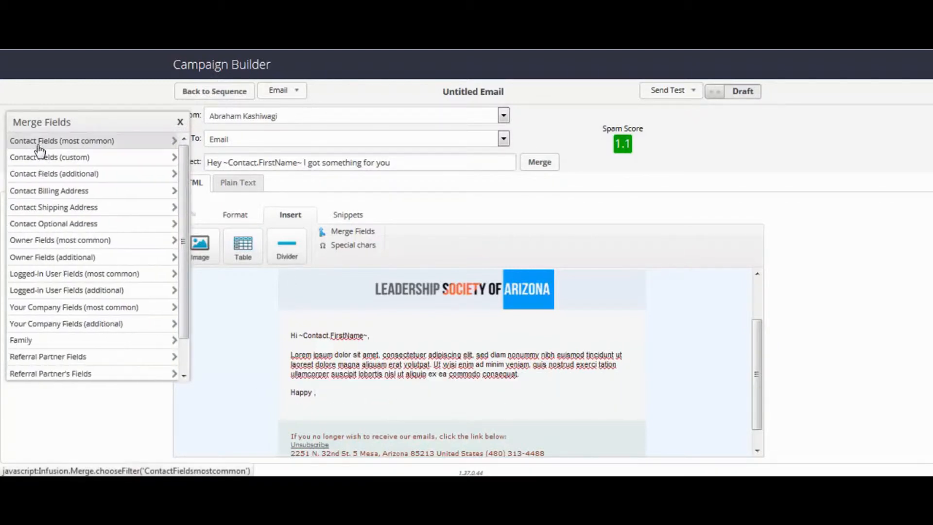
scroll(88, 343, "down", 1)
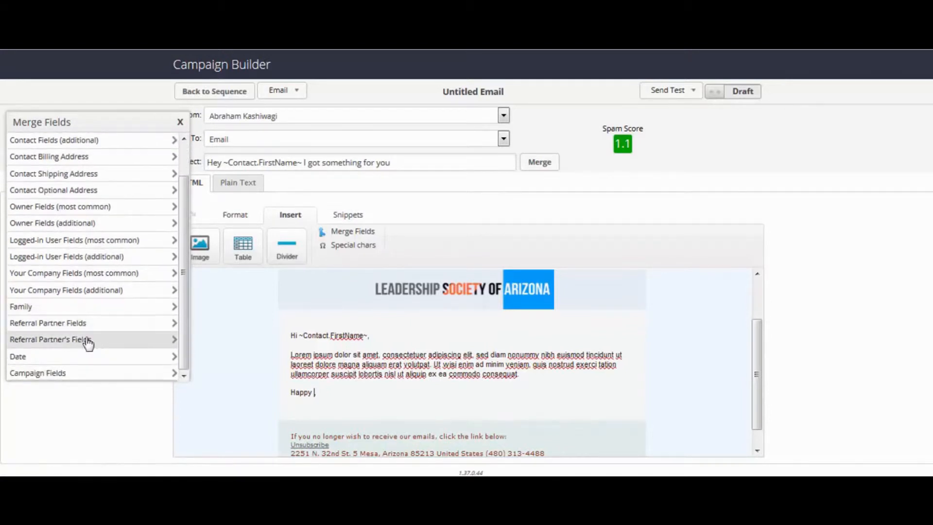
left_click(29, 361)
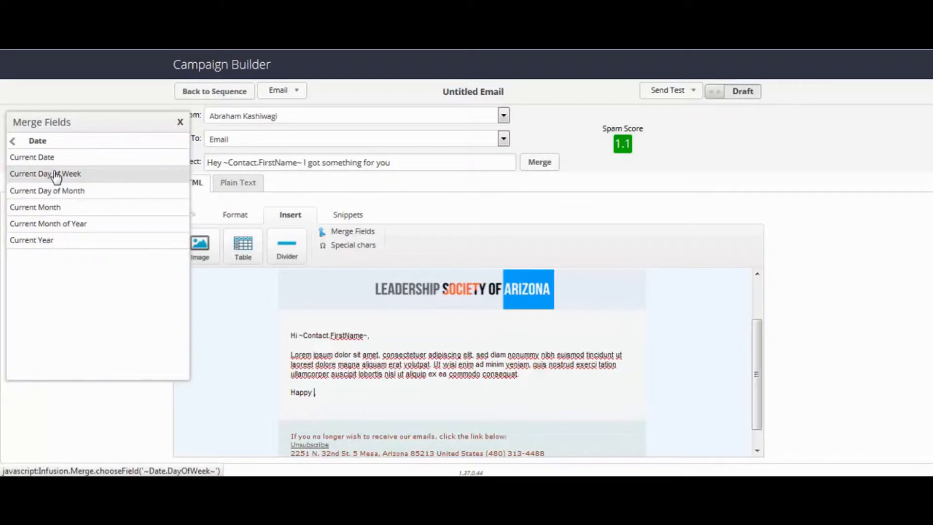
left_click(56, 175)
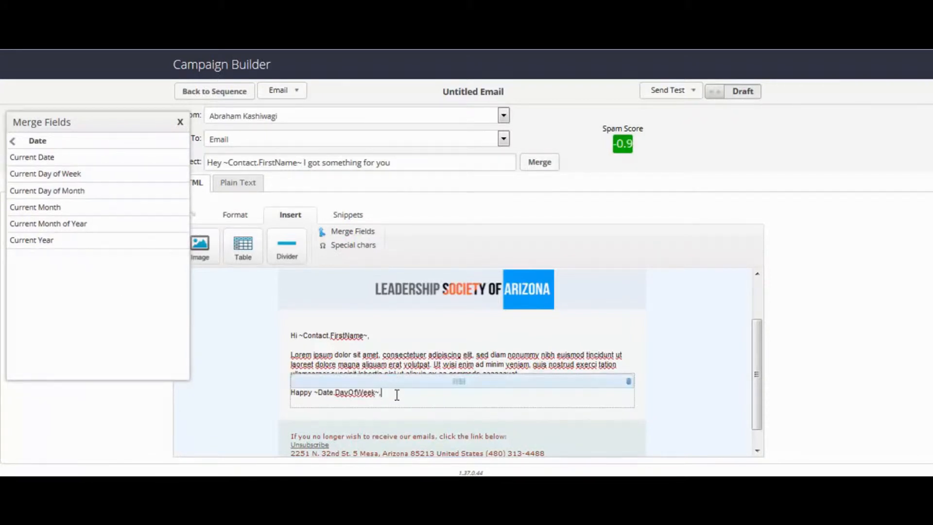
key("Return")
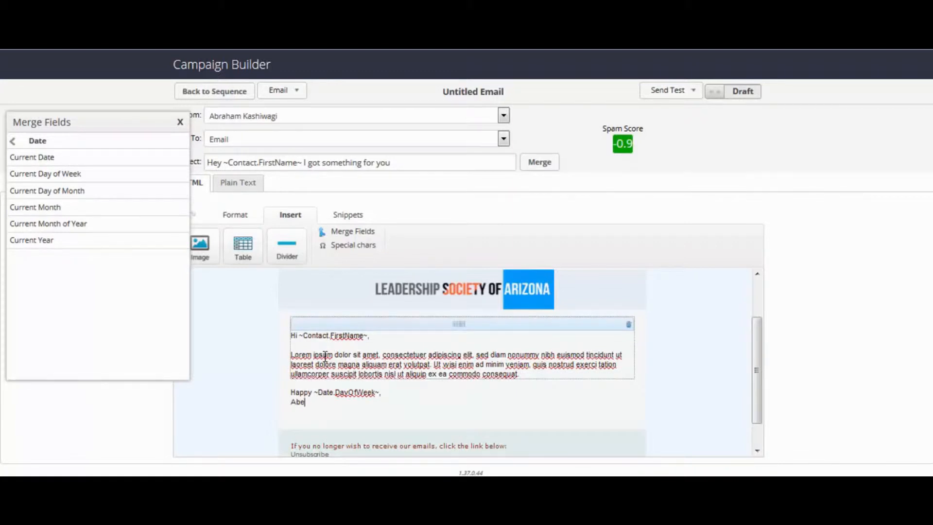
Set the font size of the greeting and body block and of the sign-off block to 12pt
triple_click(495, 348)
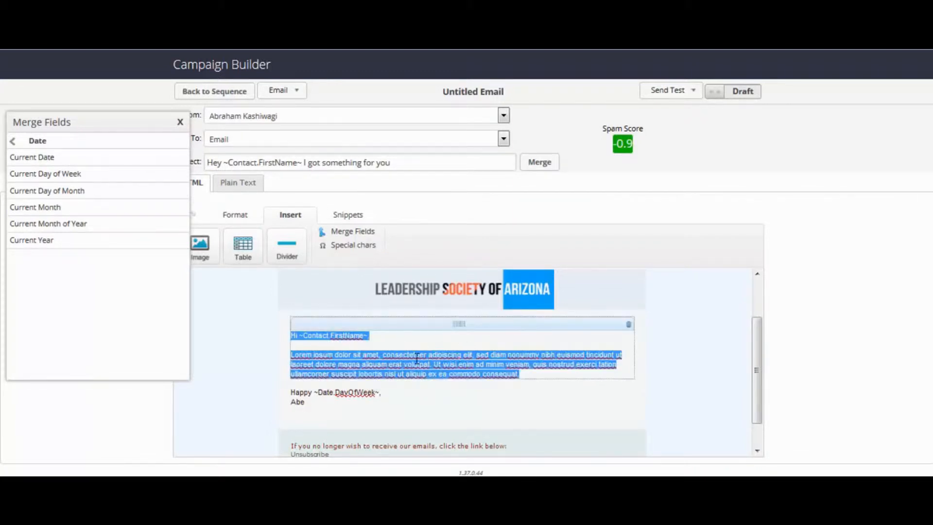
left_click(229, 218)
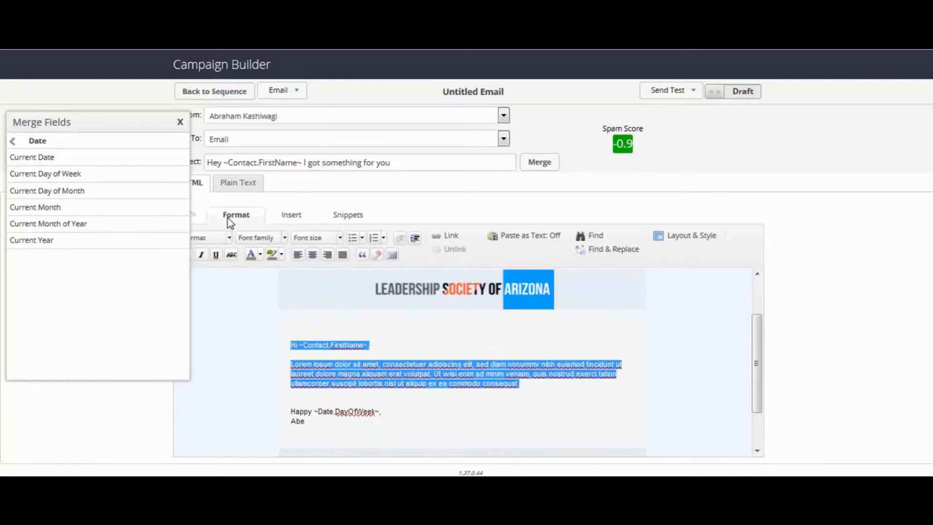
left_click(316, 239)
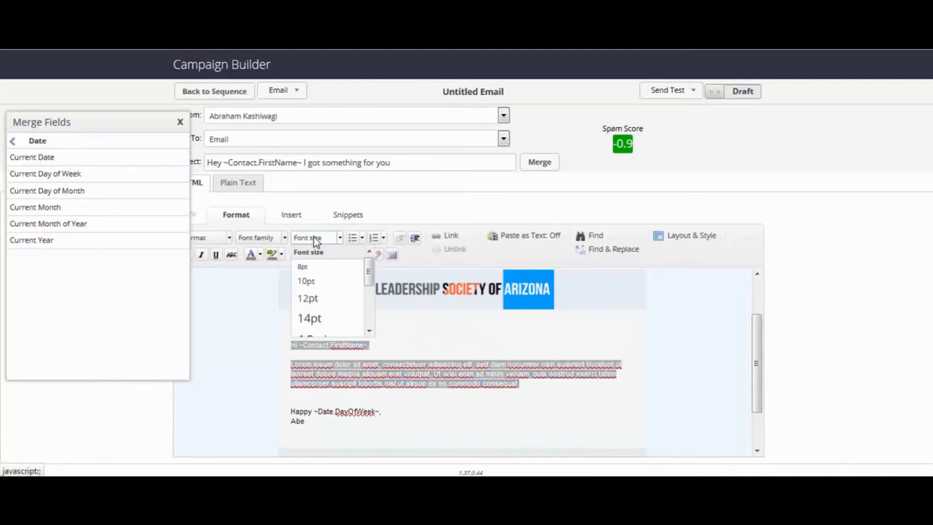
left_click(327, 298)
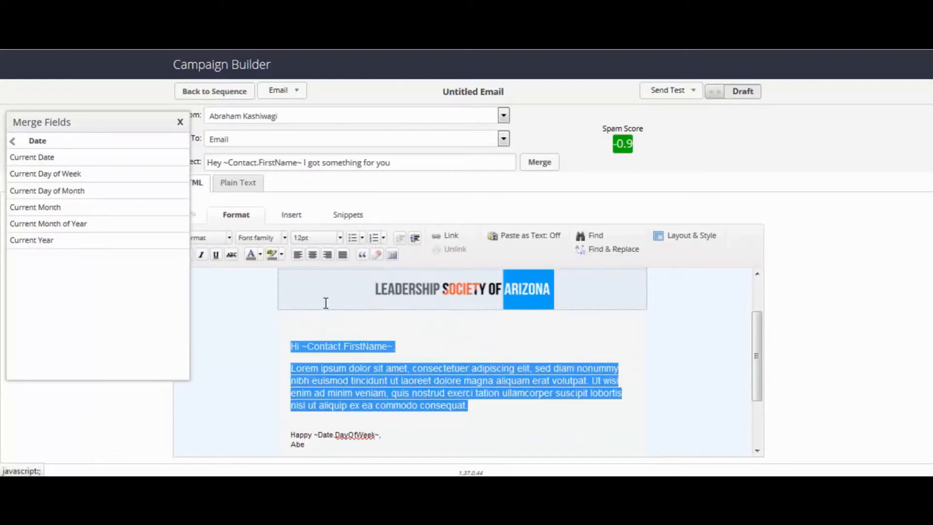
triple_click(373, 433)
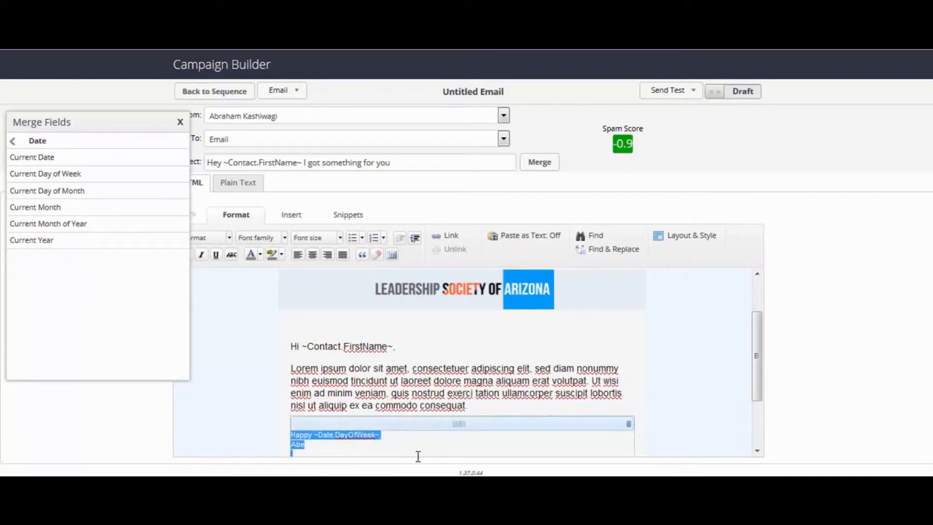
left_click(318, 238)
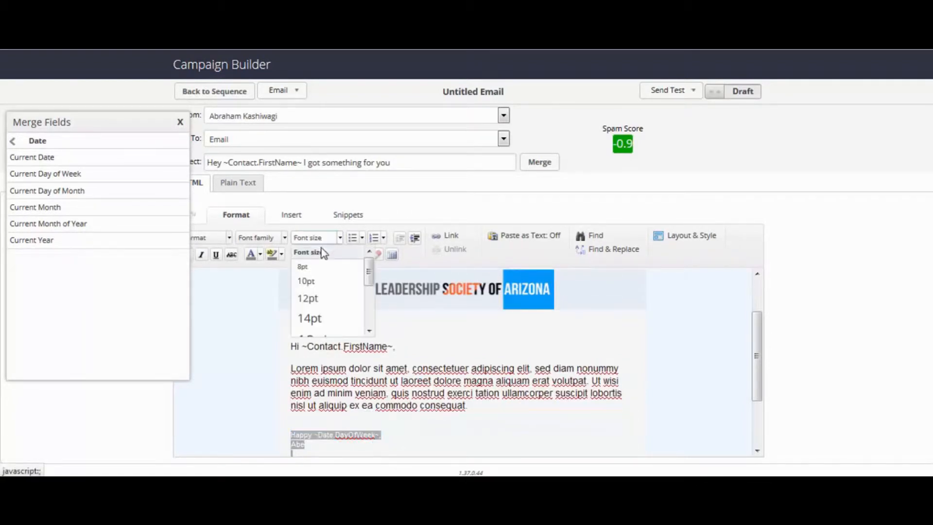
left_click(322, 299)
scroll(421, 381, "down", 3)
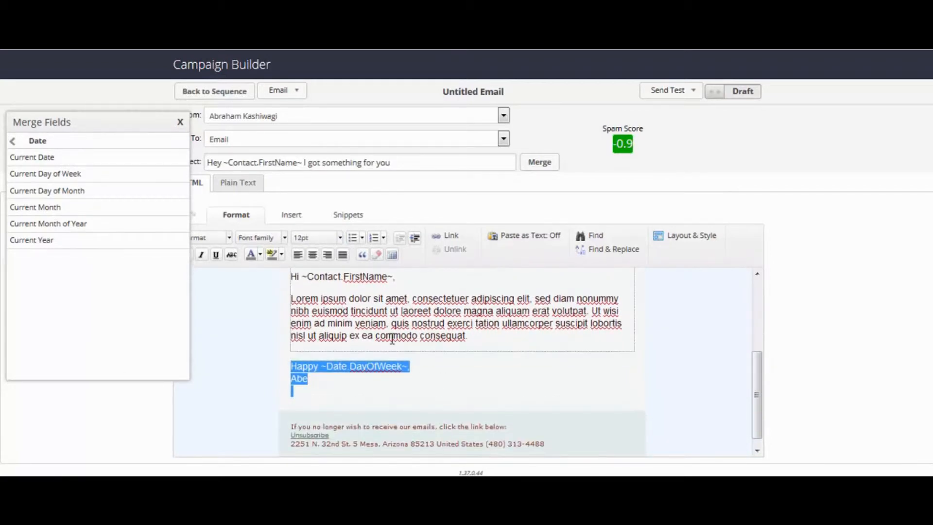
Apply the NAEA Follow-Up Emails style to the email
scroll(393, 339, "up", 3)
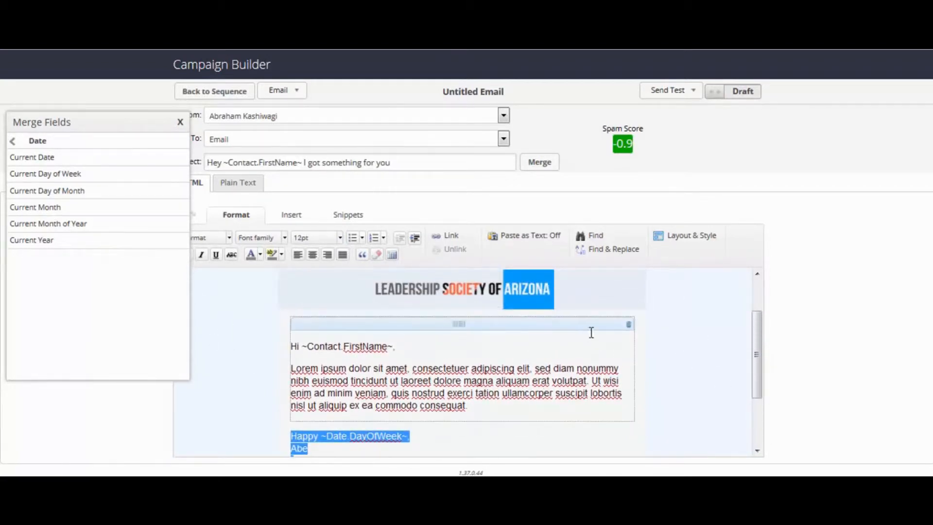
left_click(672, 236)
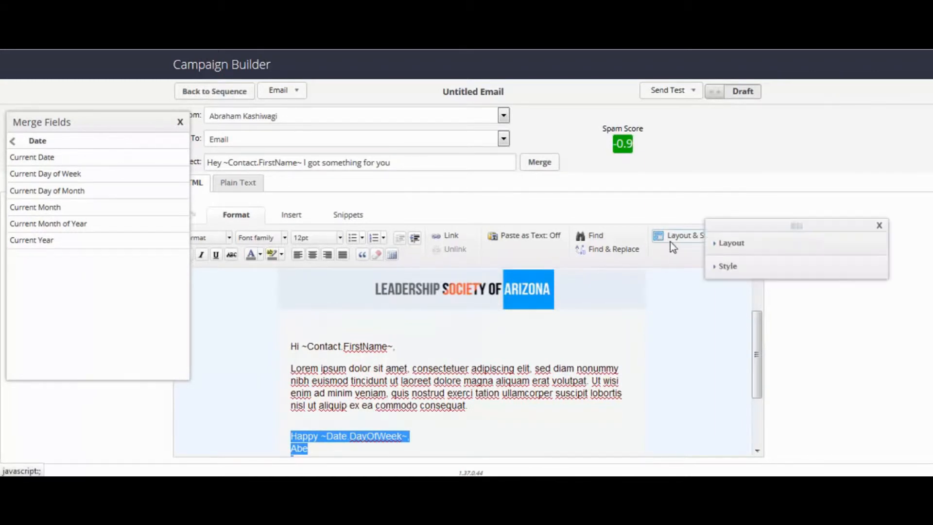
left_click_drag(749, 224, 845, 223)
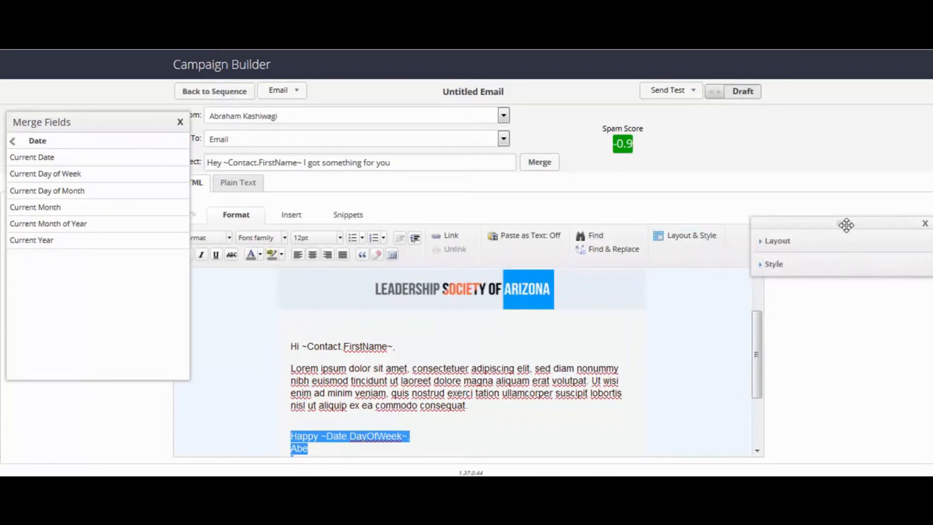
left_click(829, 267)
scroll(817, 325, "down", 3)
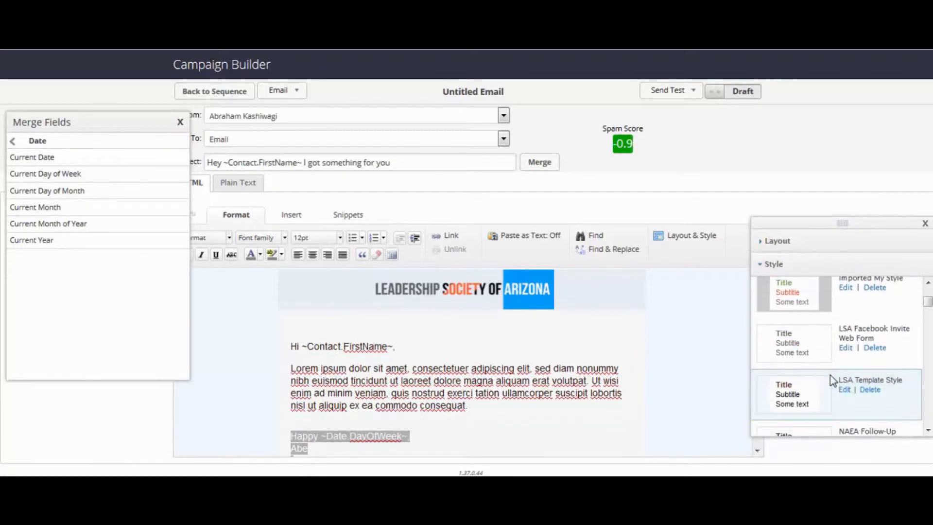
scroll(822, 366, "down", 1)
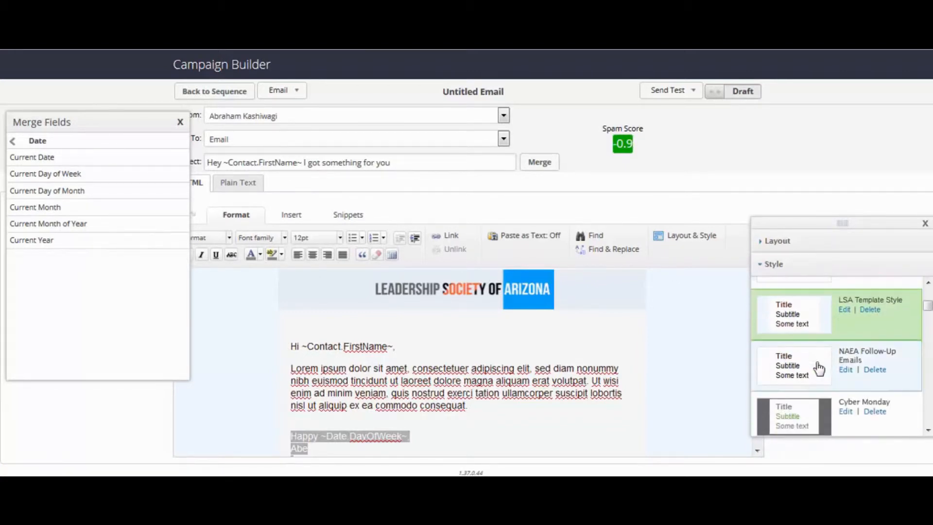
left_click(818, 368)
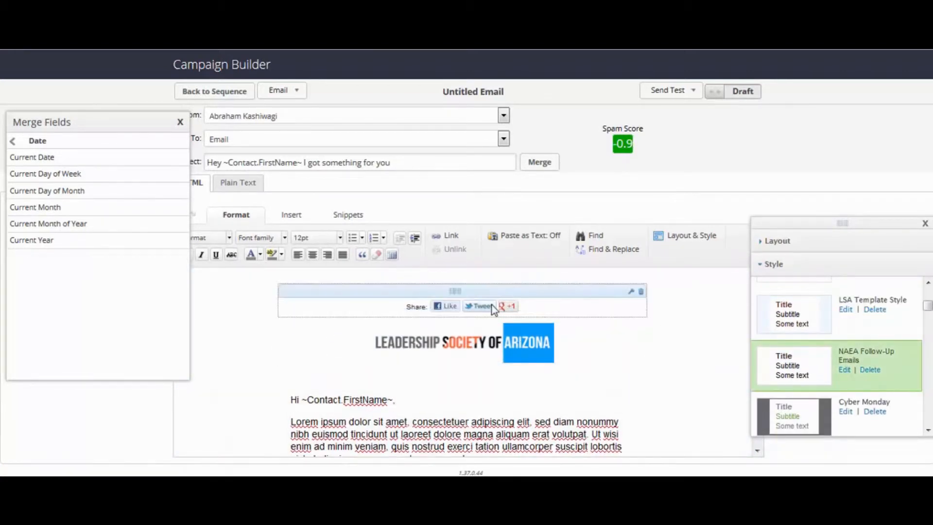
Delete the social share block above the Leadership Society of Arizona logo and insert a divider directly below the logo
left_click(640, 292)
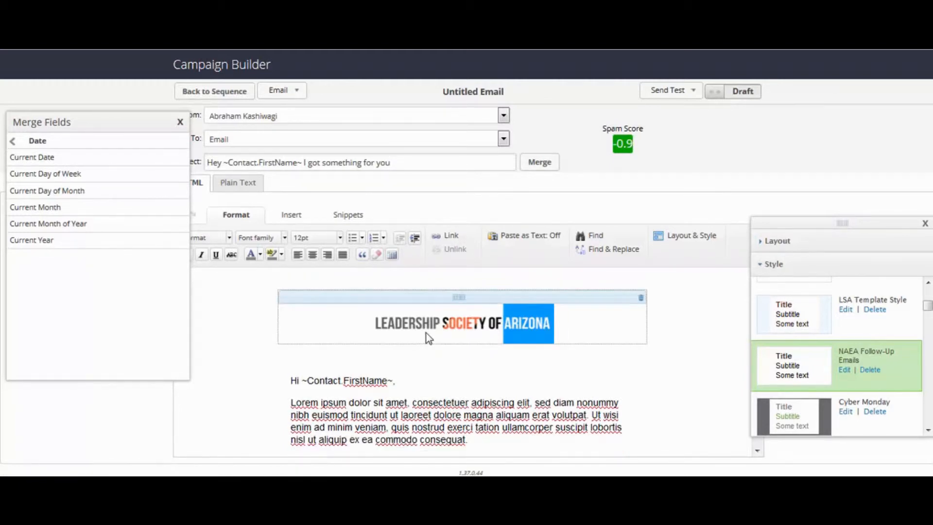
left_click(292, 214)
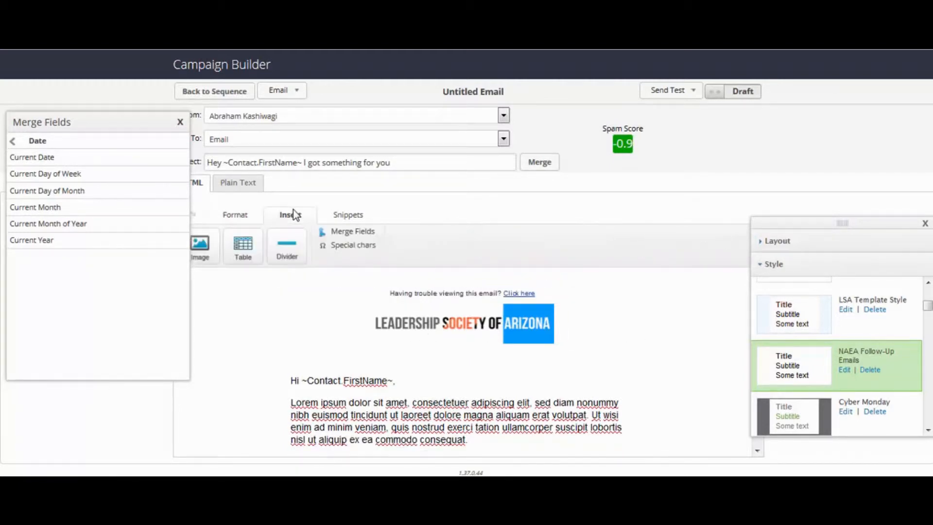
left_click(347, 214)
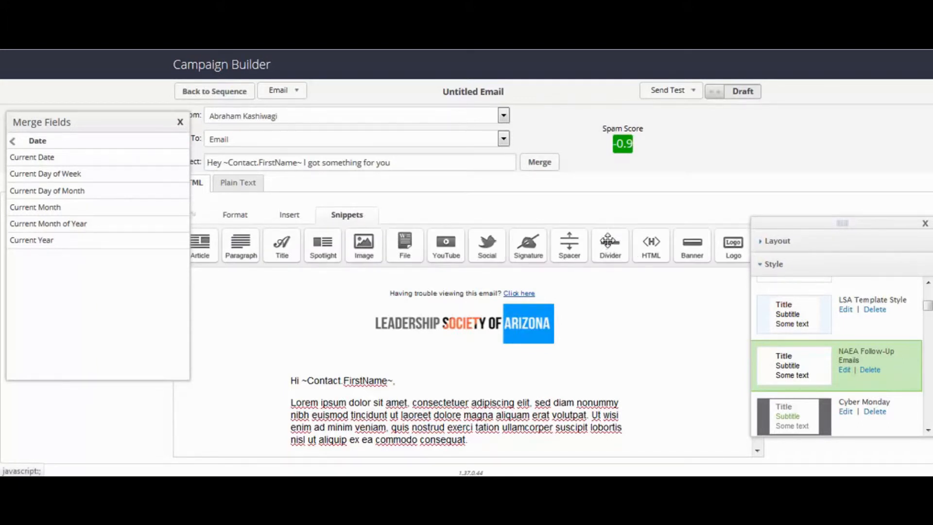
left_click_drag(611, 246, 549, 353)
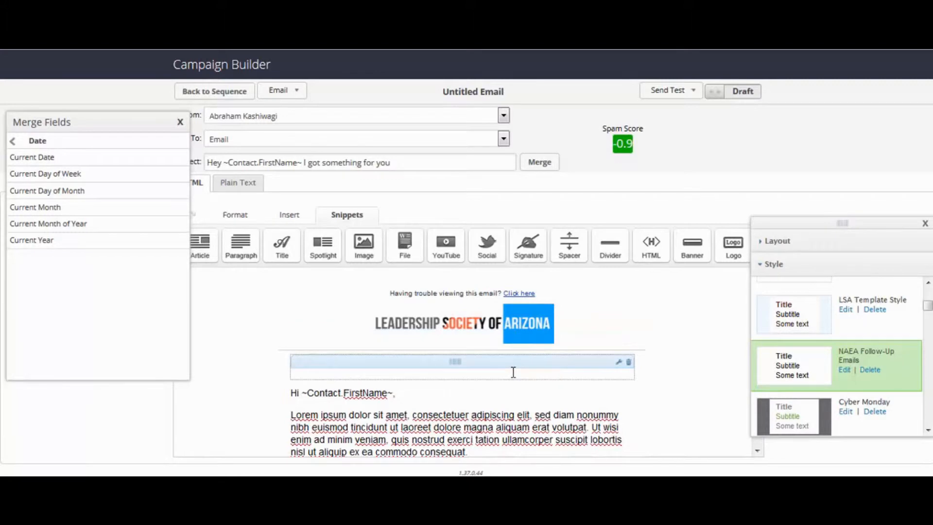
Insert a 15 px spacer between the divider and the greeting
scroll(513, 372, "down", 2)
scroll(445, 370, "up", 2)
scroll(356, 276, "down", 2)
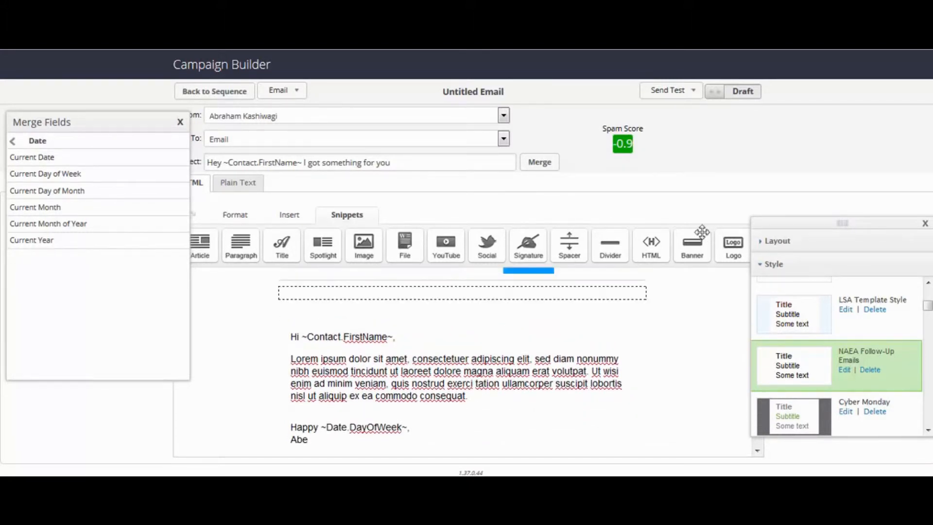
left_click_drag(576, 243, 498, 310)
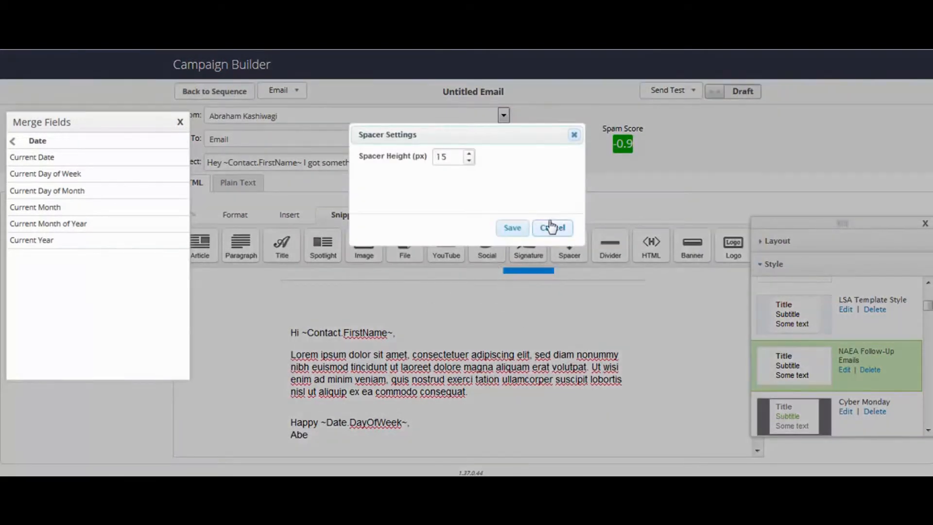
left_click(507, 229)
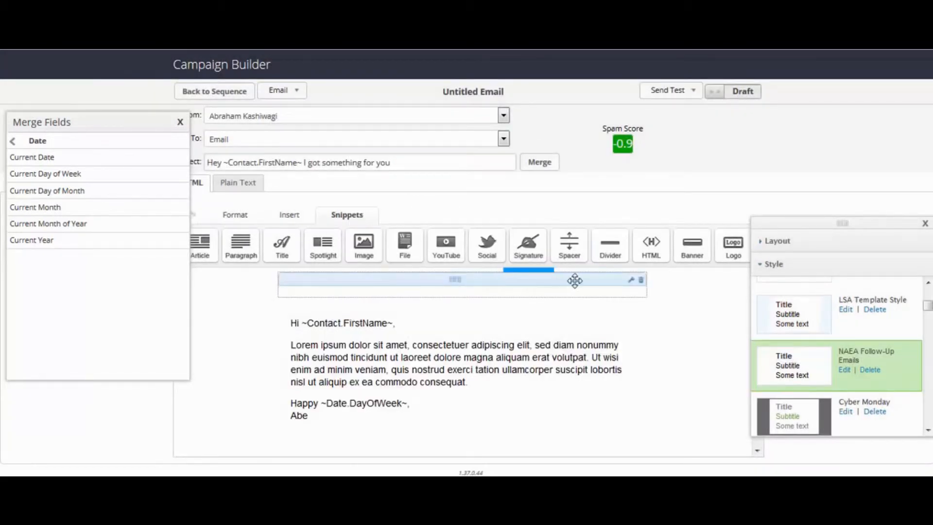
Delete the spacer blocks between the divider and the greeting
left_click(642, 281)
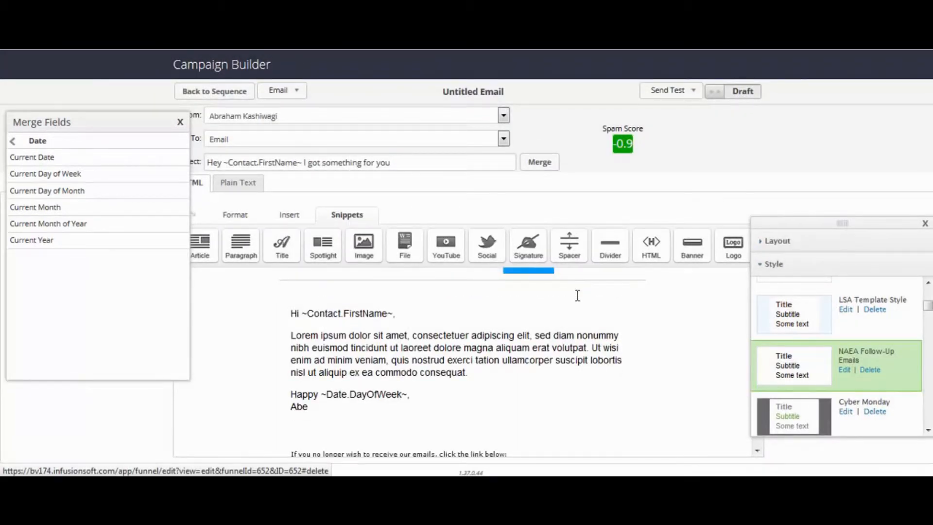
left_click(628, 293)
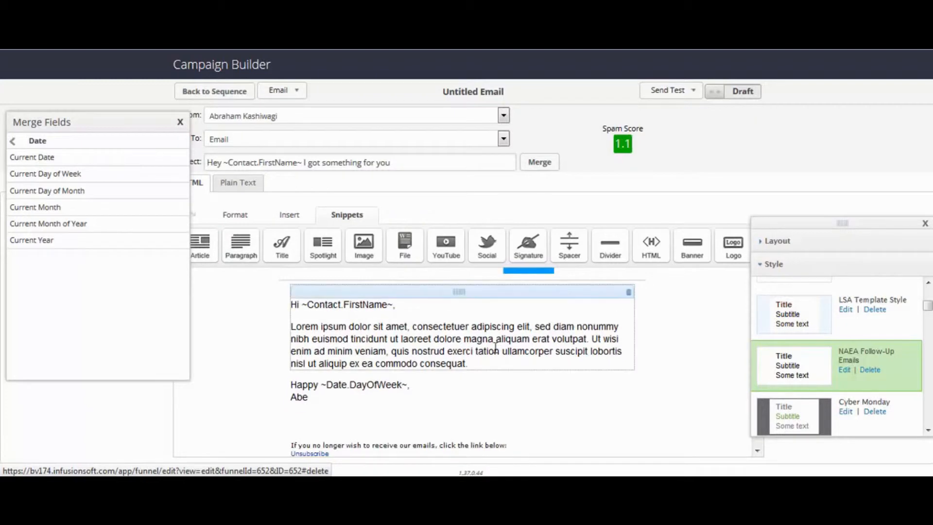
scroll(439, 364, "up", 3)
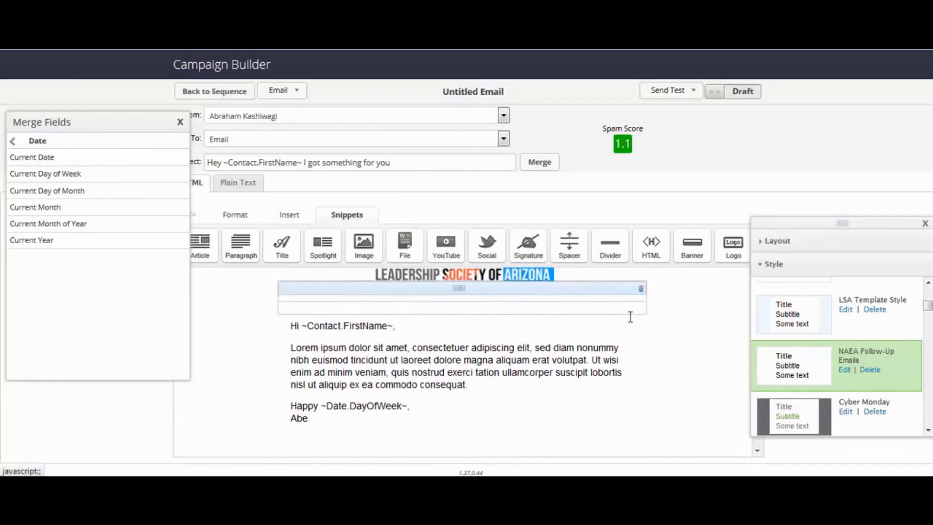
Insert an image block between the body text and the sign-off, using Buy Now button (Orange).jpg
left_click_drag(377, 258, 448, 379)
left_click(378, 348)
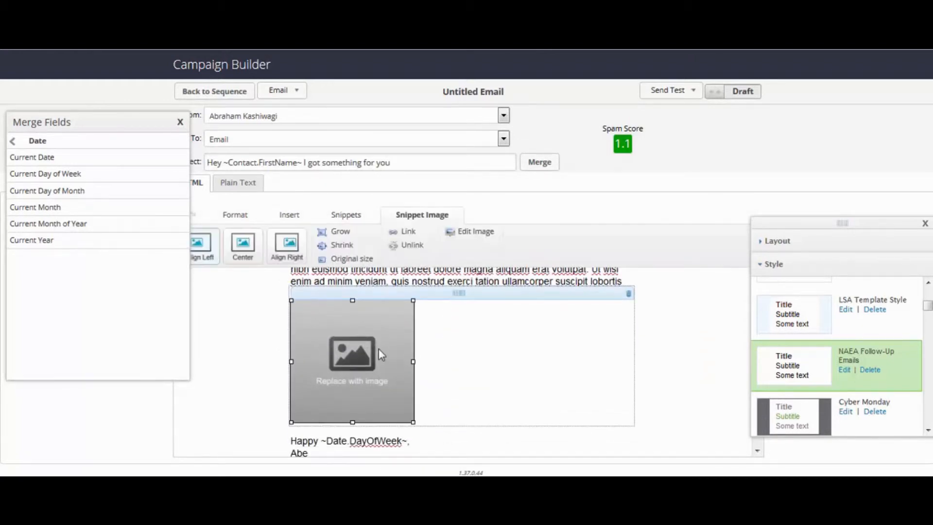
double_click(391, 357)
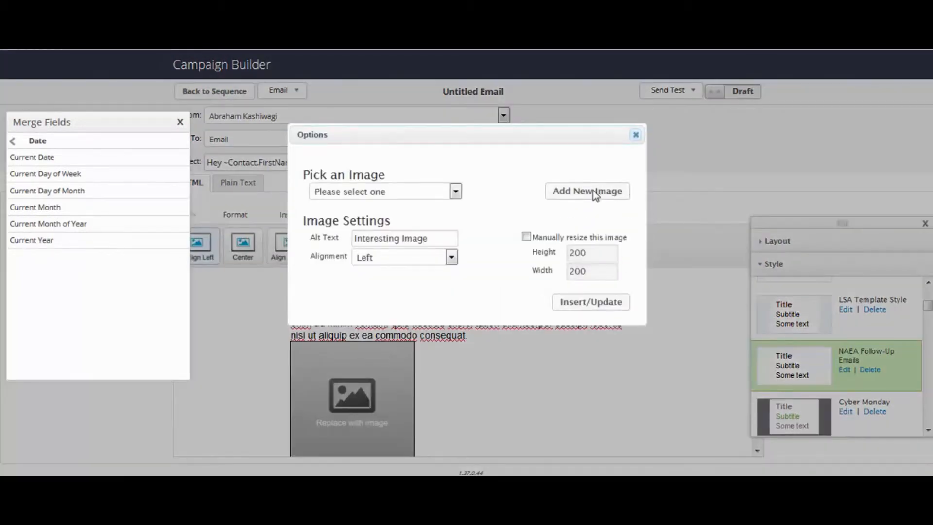
left_click(427, 194)
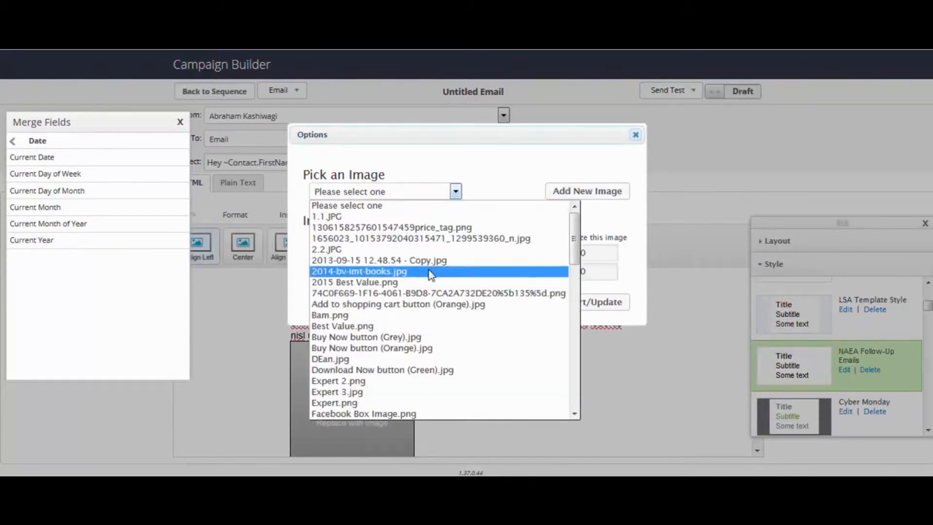
left_click(415, 349)
left_click(585, 410)
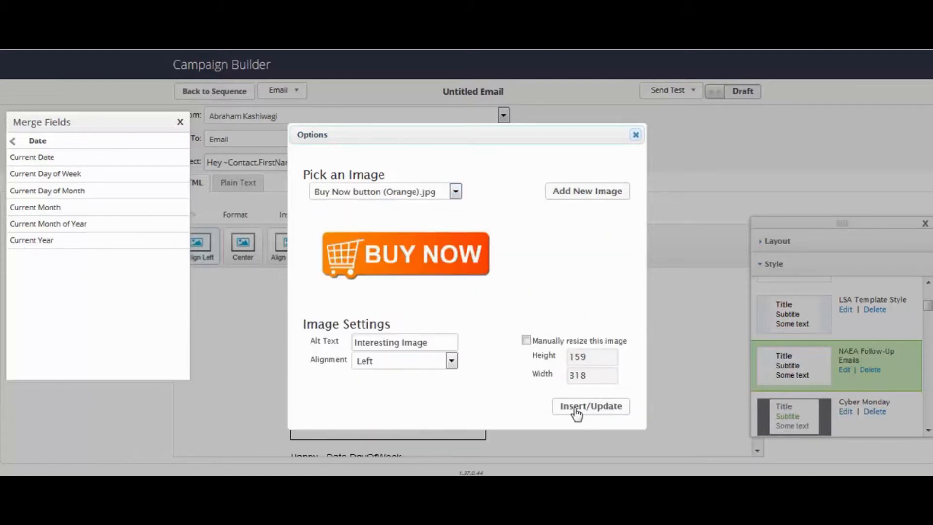
Center the Buy Now image and shrink it to well under half its original width
left_click(243, 246)
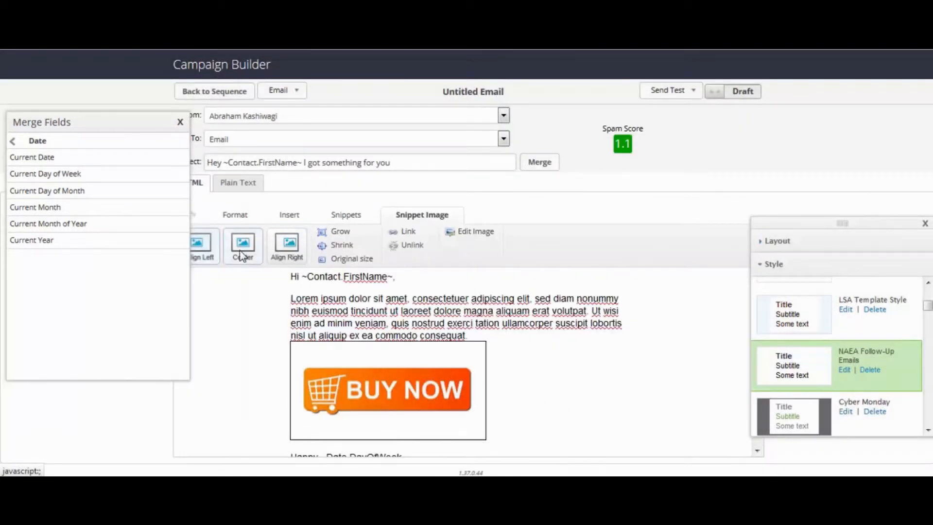
left_click(360, 246)
left_click(360, 246)
left_click(360, 246)
left_click(358, 246)
left_click(357, 246)
left_click(358, 246)
left_click(358, 246)
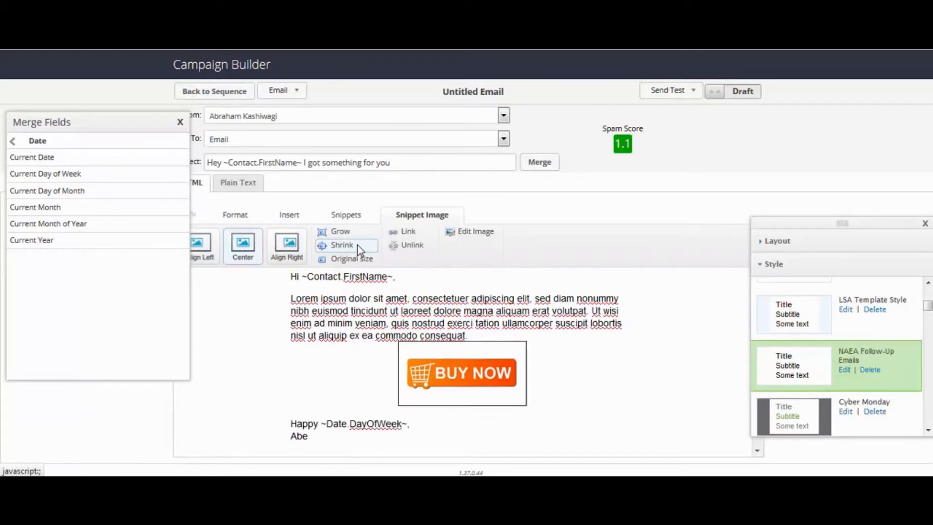
left_click(356, 245)
left_click(356, 245)
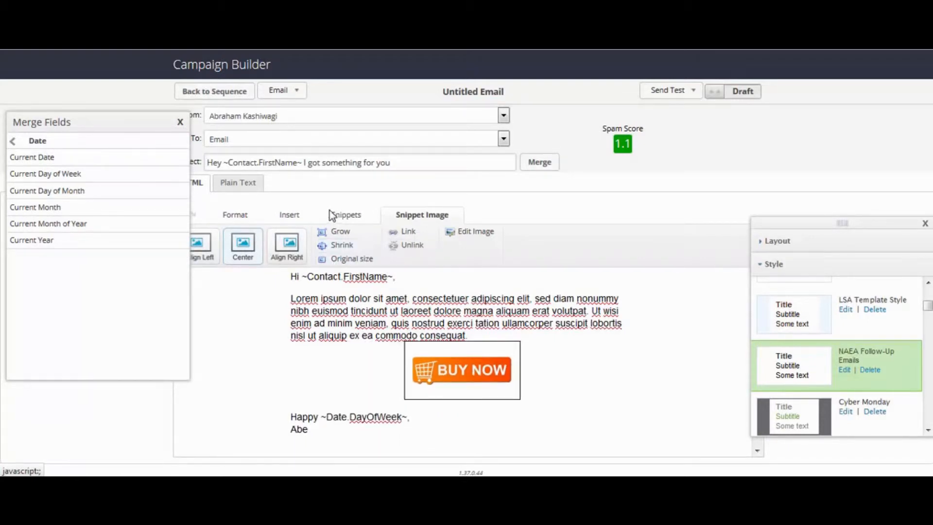
Add a title block above the Buy Now image and a spacer between the body text and that title
left_click(354, 214)
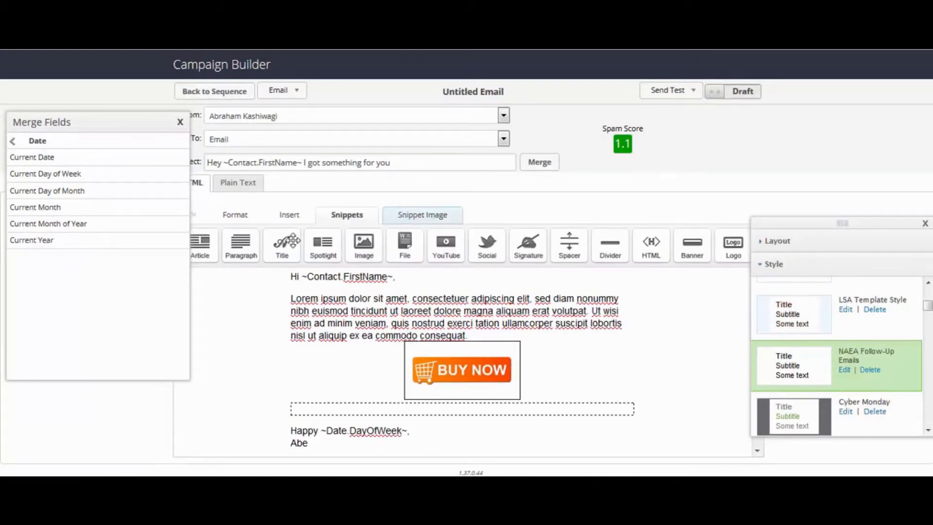
left_click_drag(282, 243, 395, 380)
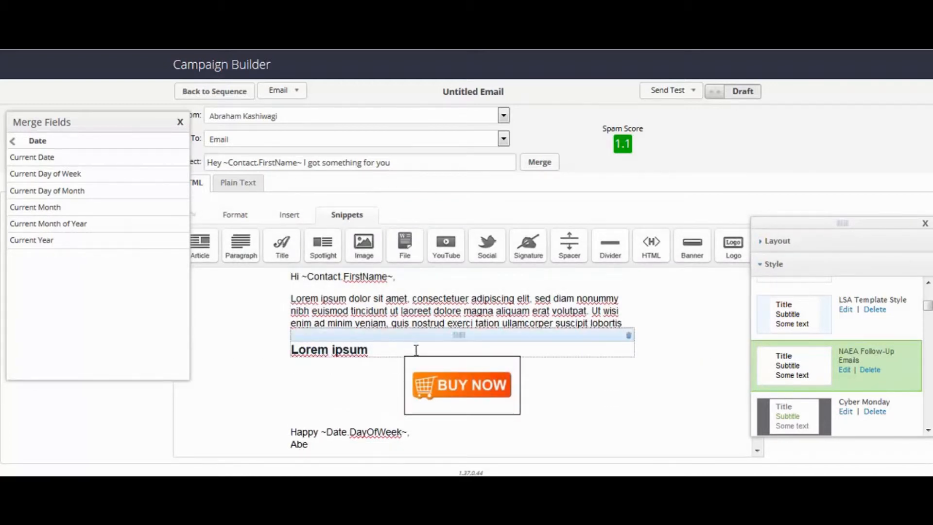
left_click(569, 244)
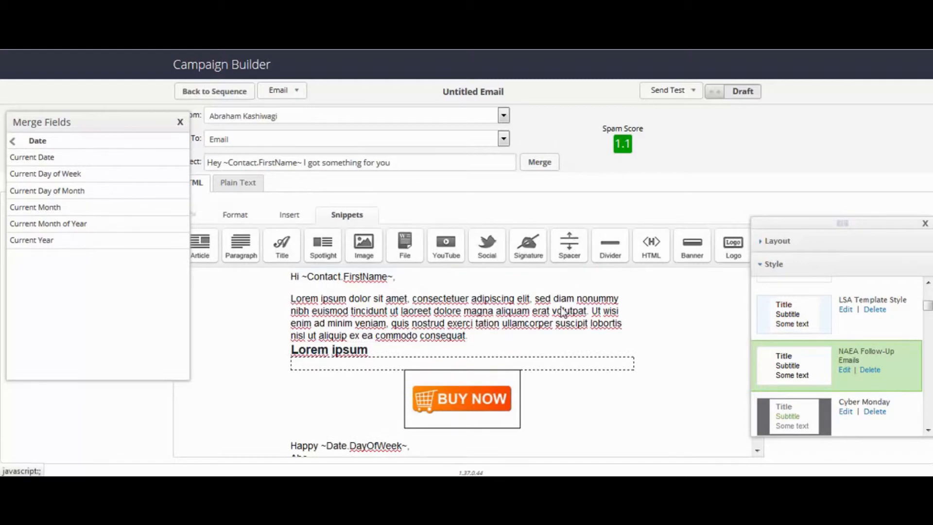
left_click(534, 367)
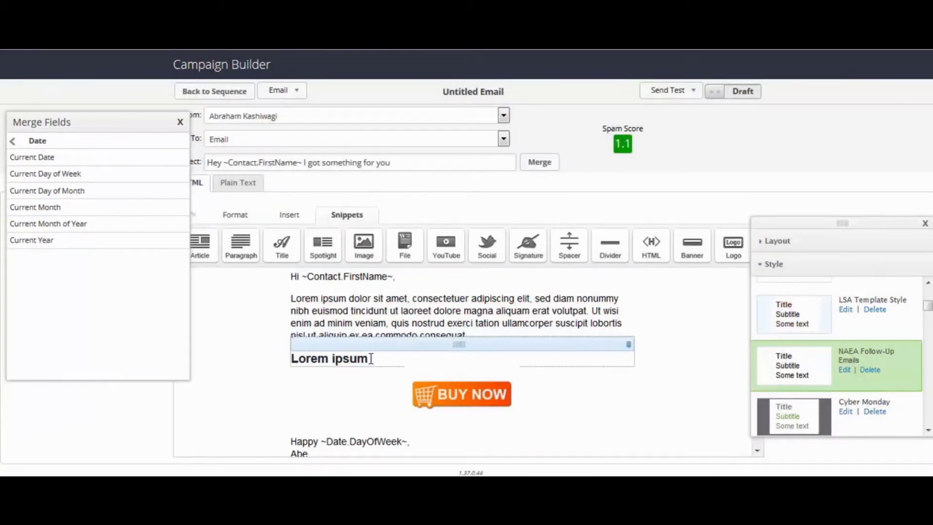
Replace the title's placeholder text with "1 Time Offer Now!" and center it
left_click(371, 359)
triple_click(371, 359)
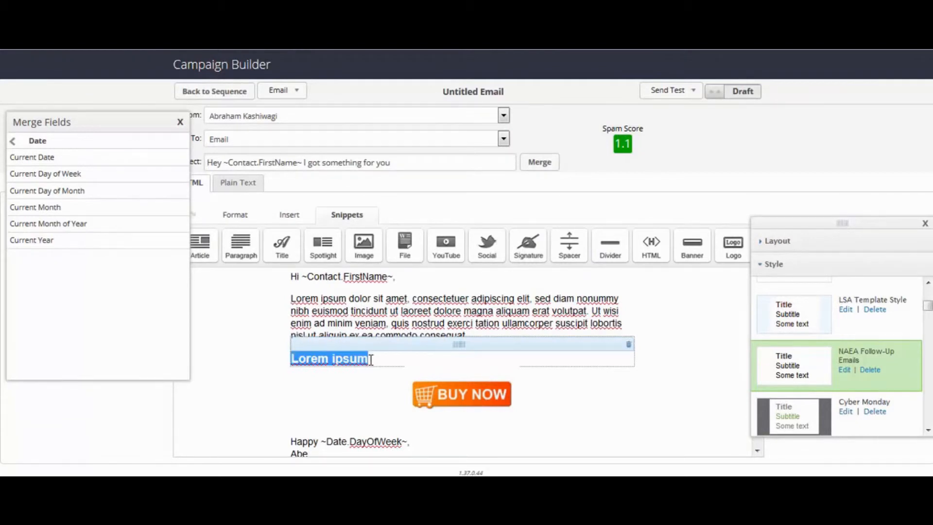
type("1 Time Of")
type("fer ")
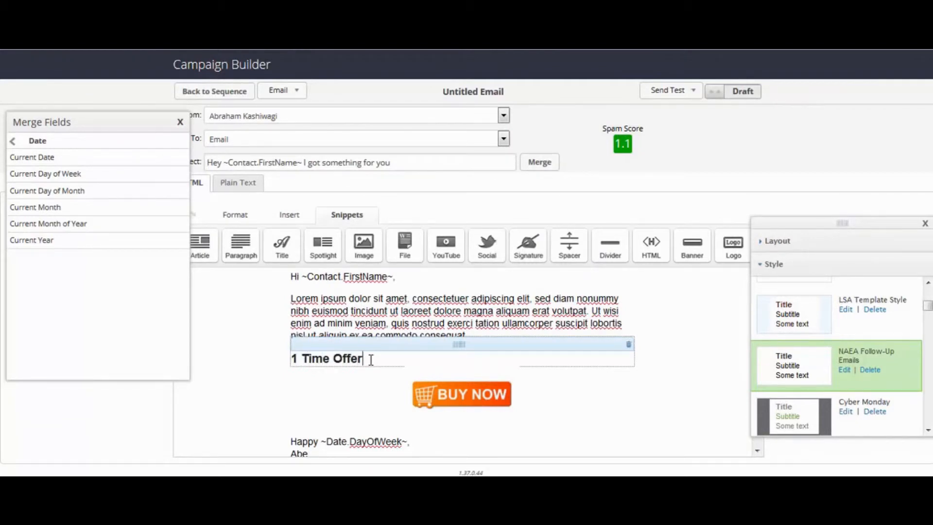
type("Now!")
left_click(235, 214)
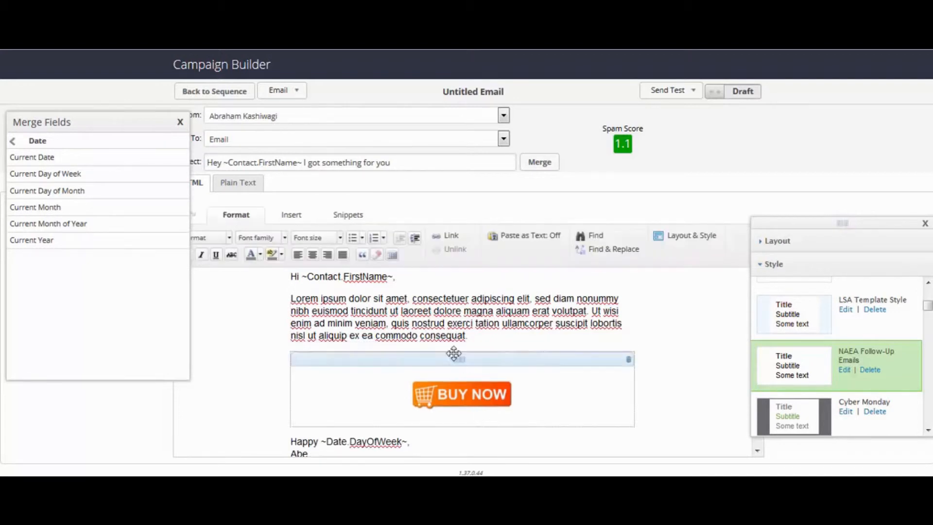
left_click(313, 256)
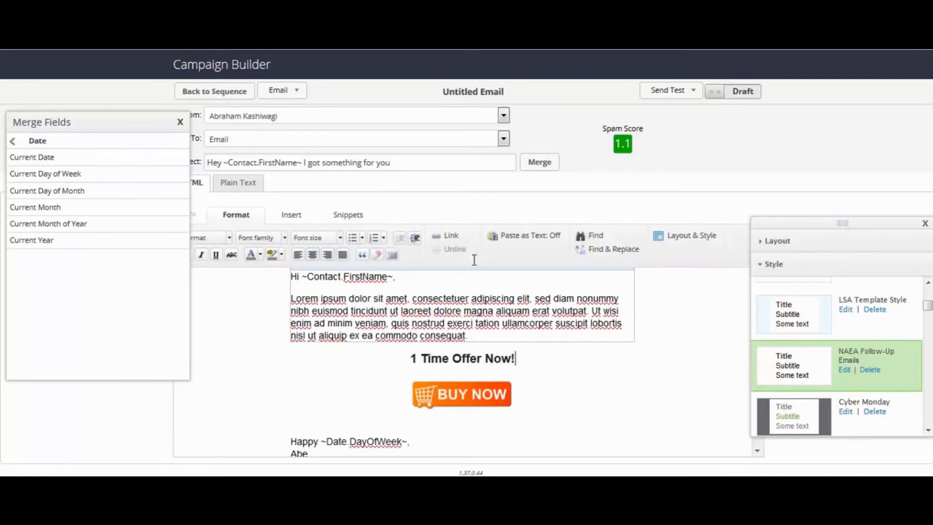
Insert a divider between the "1 Time Offer Now!" title and the Buy Now image
left_click(347, 215)
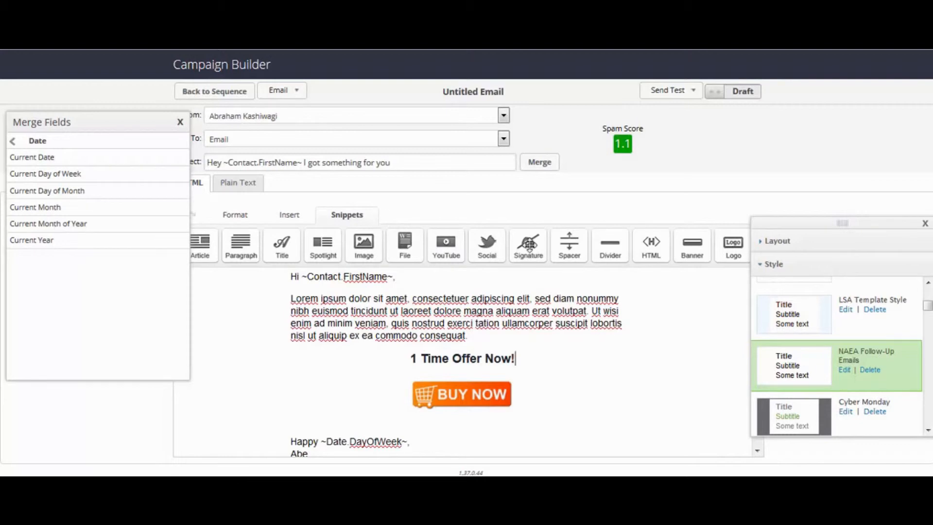
left_click_drag(605, 243, 558, 398)
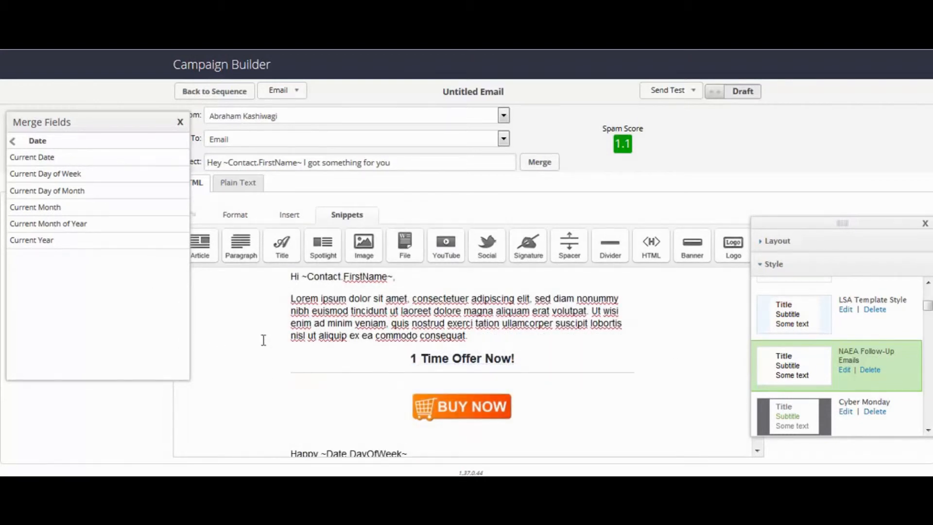
left_click(461, 411)
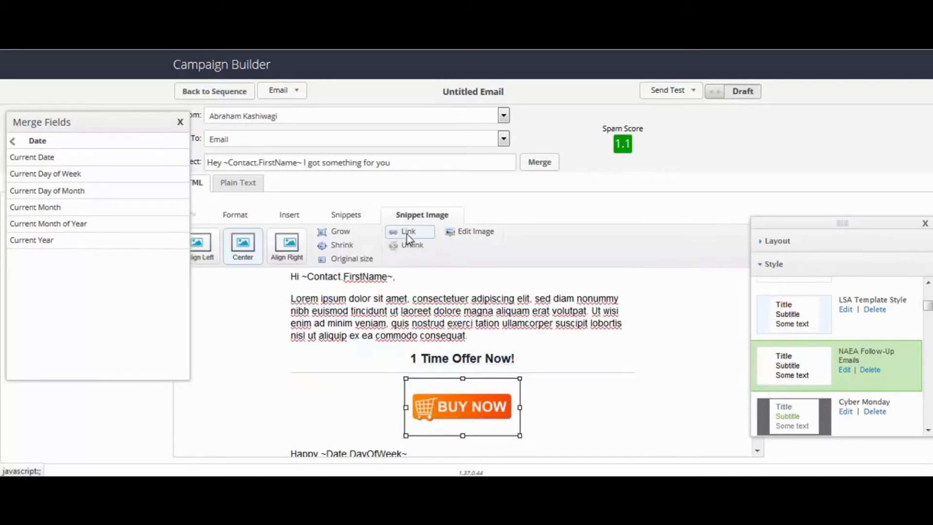
left_click(401, 235)
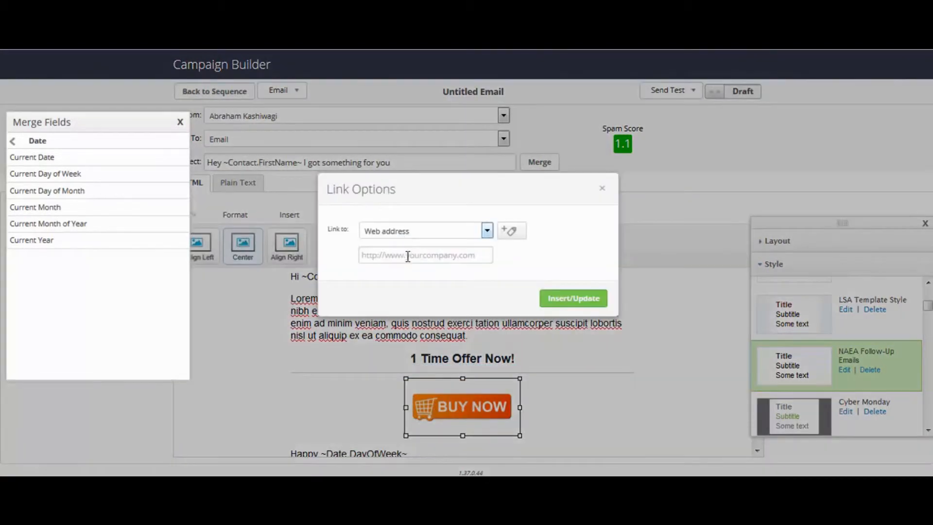
left_click(408, 257)
type("www.google.com")
left_click(571, 300)
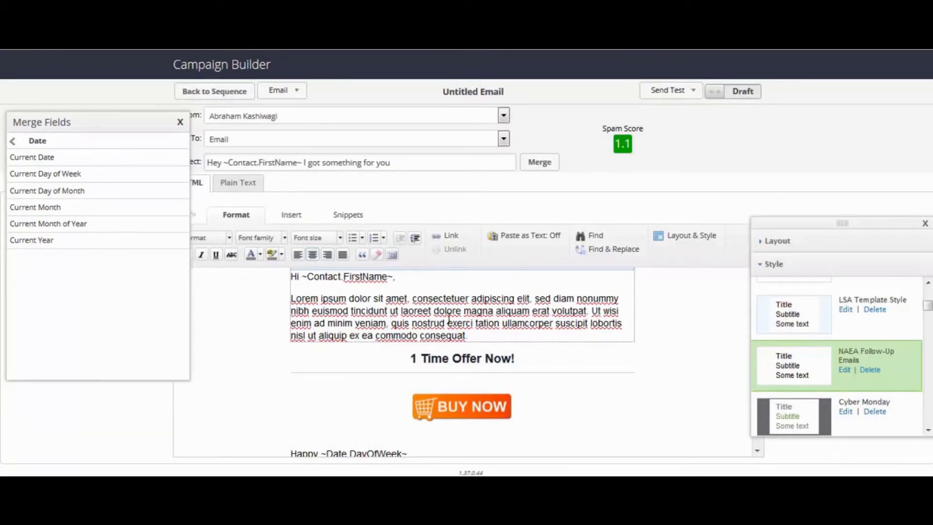
Replace the word "consectetuer" in the body paragraph with "Obama Care"
left_click_drag(449, 321, 446, 313)
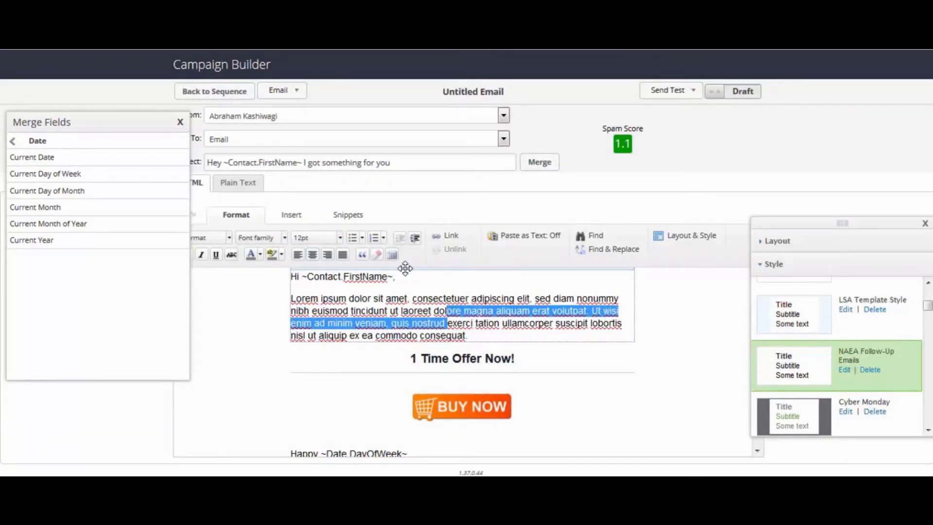
left_click(423, 299)
double_click(444, 299)
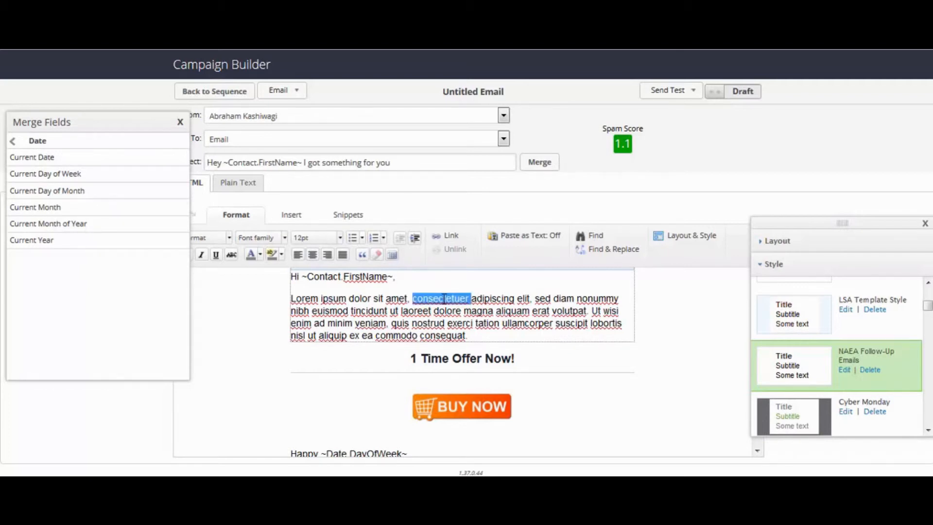
type("Obama Ca")
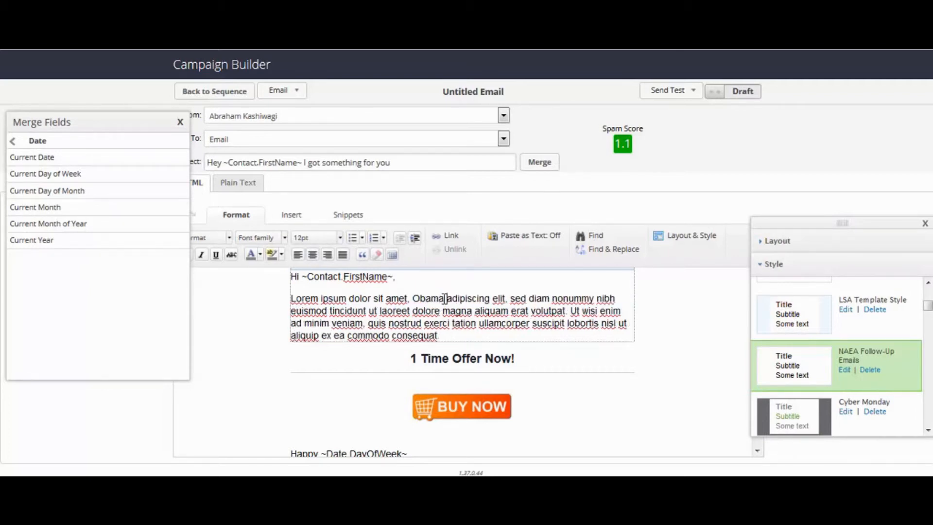
type("re")
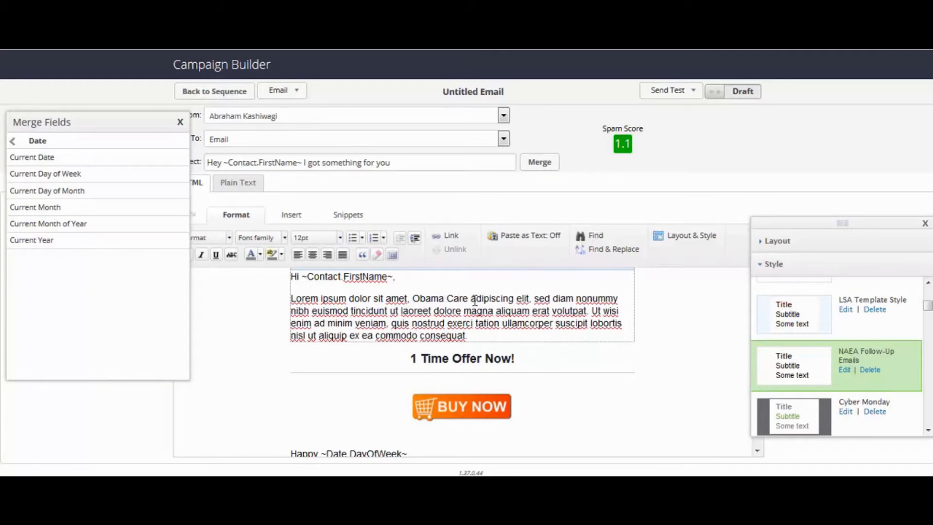
left_click_drag(469, 297, 413, 299)
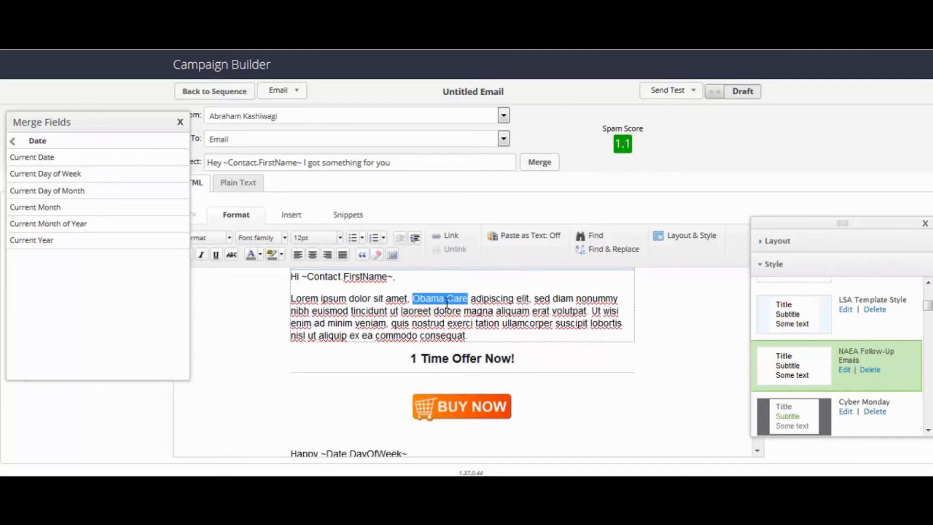
left_click(454, 238)
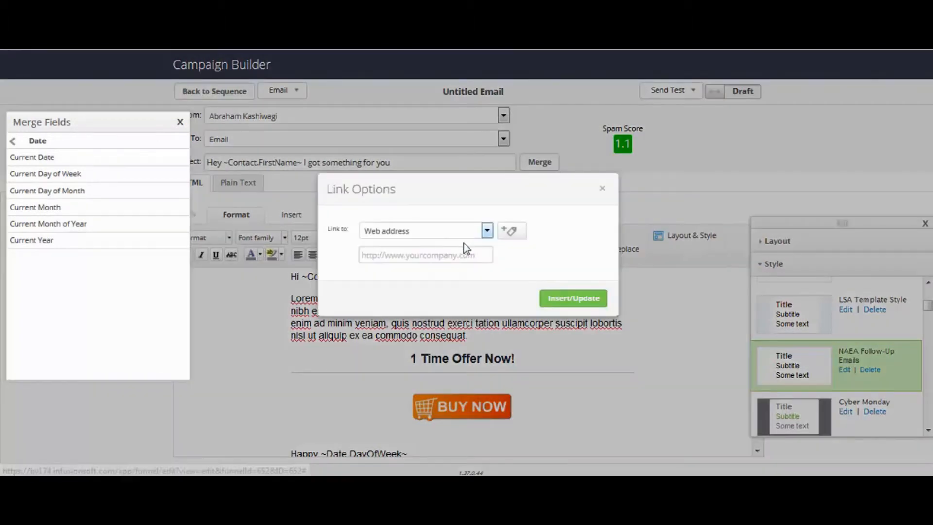
left_click(460, 255)
type("www.")
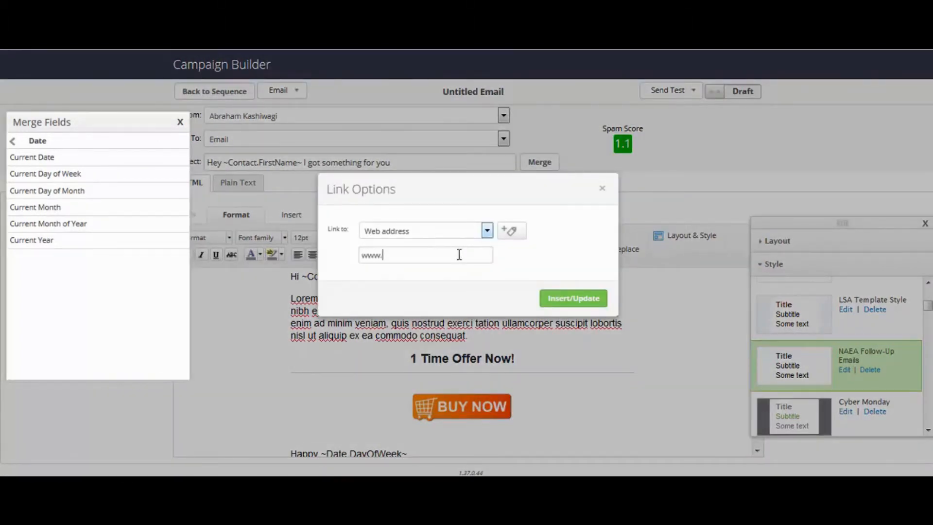
type("wikipedia.org/obamacare")
left_click(554, 299)
left_click(541, 302)
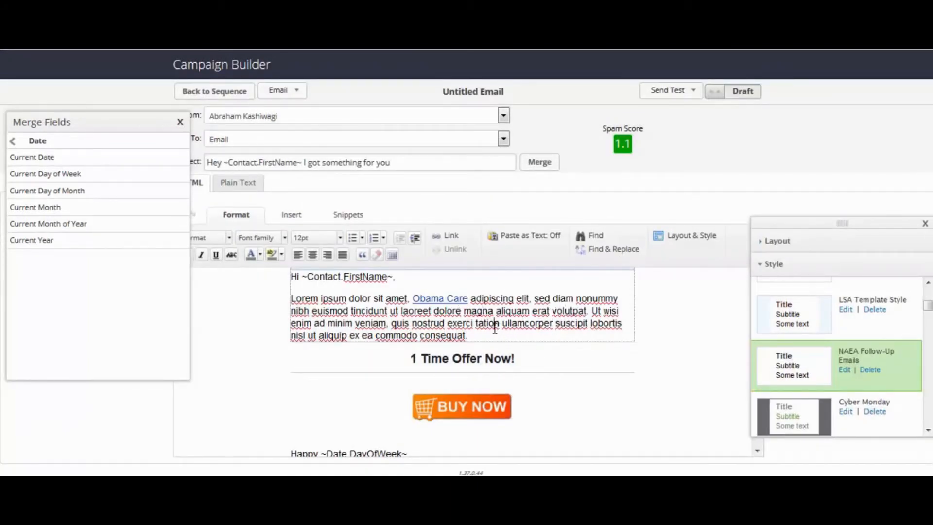
Review the details behind the email's spam score and close them
scroll(361, 321, "up", 3)
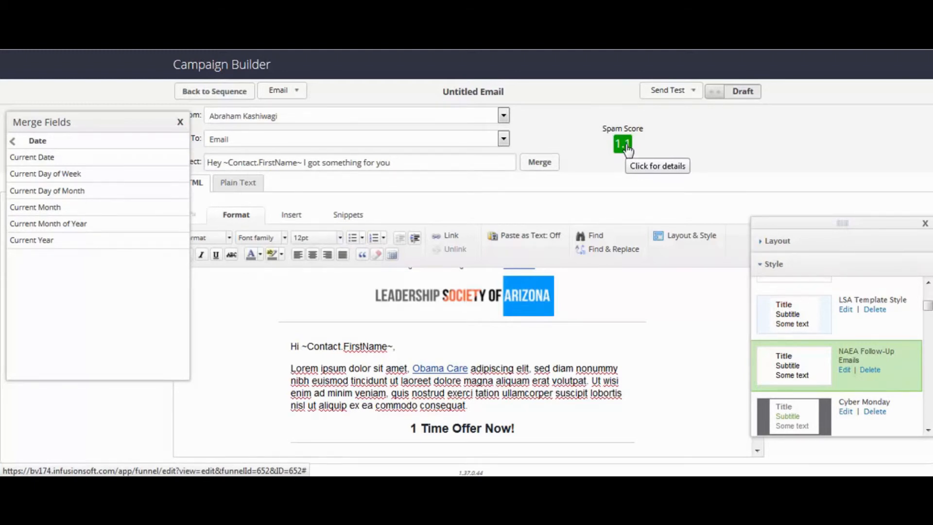
left_click(624, 145)
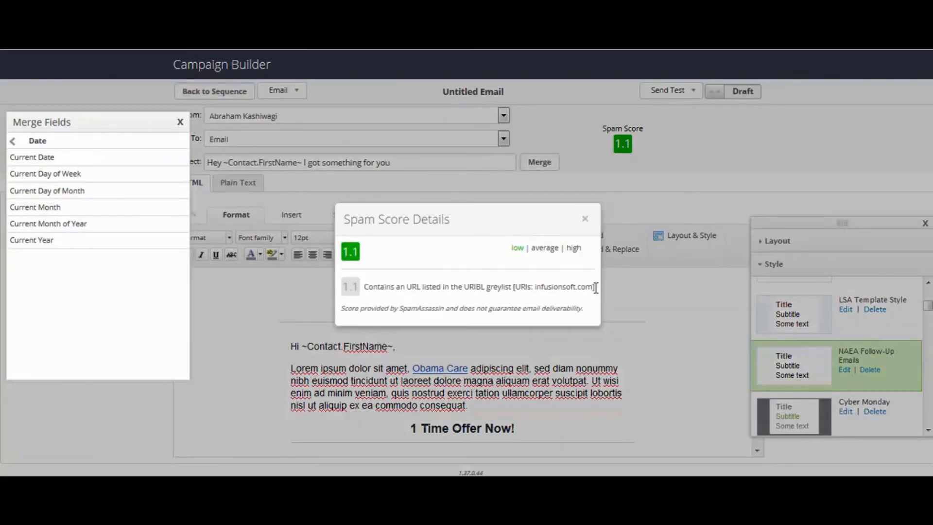
left_click_drag(595, 288, 343, 302)
left_click(506, 291)
left_click(584, 219)
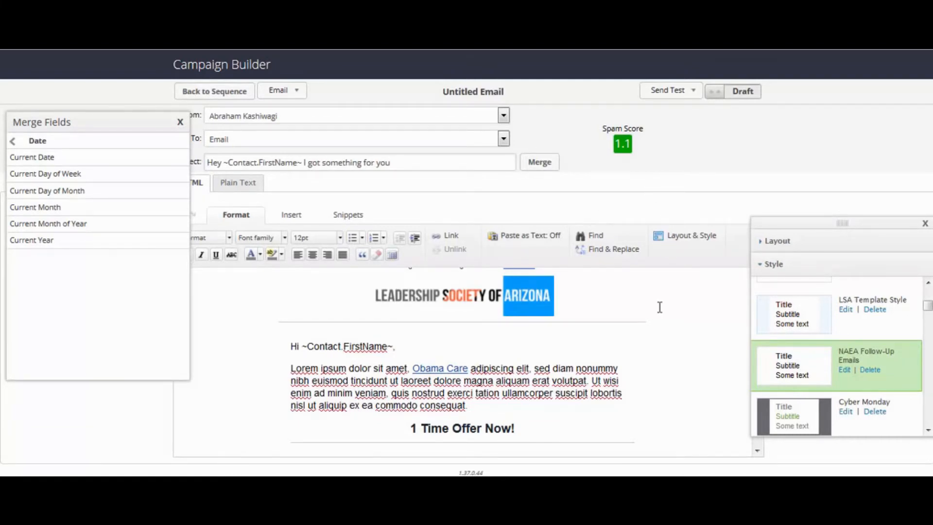
Examine the email footer and the Address Block in the marketing settings' Email Defaults, including its phone field
scroll(632, 363, "down", 3)
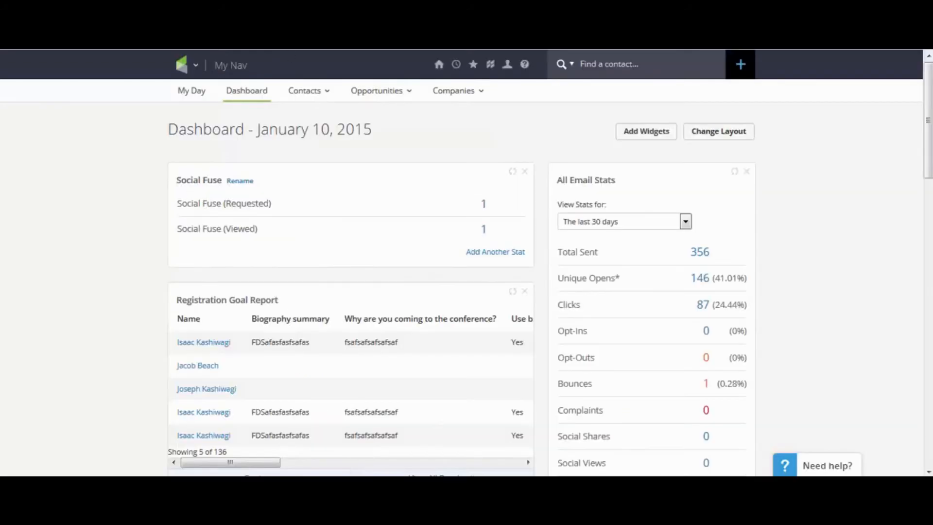
left_click(187, 68)
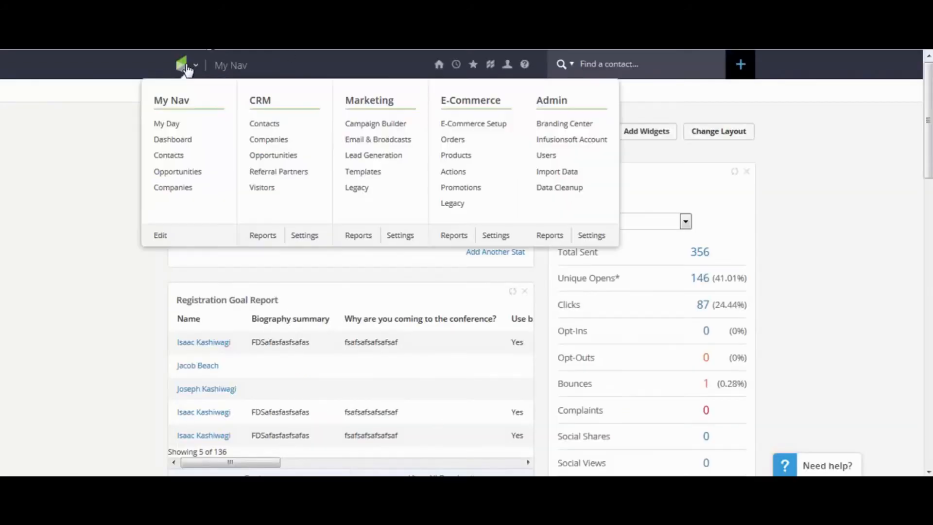
left_click(399, 238)
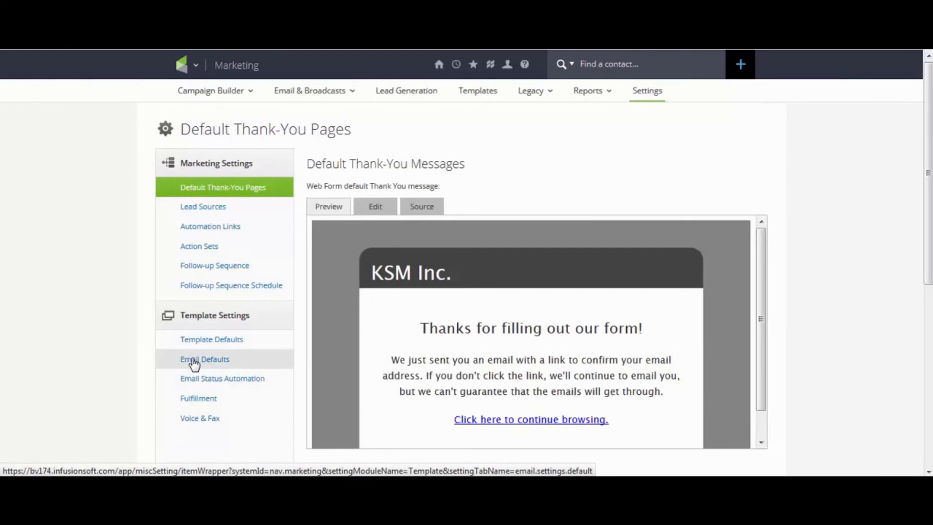
left_click(196, 360)
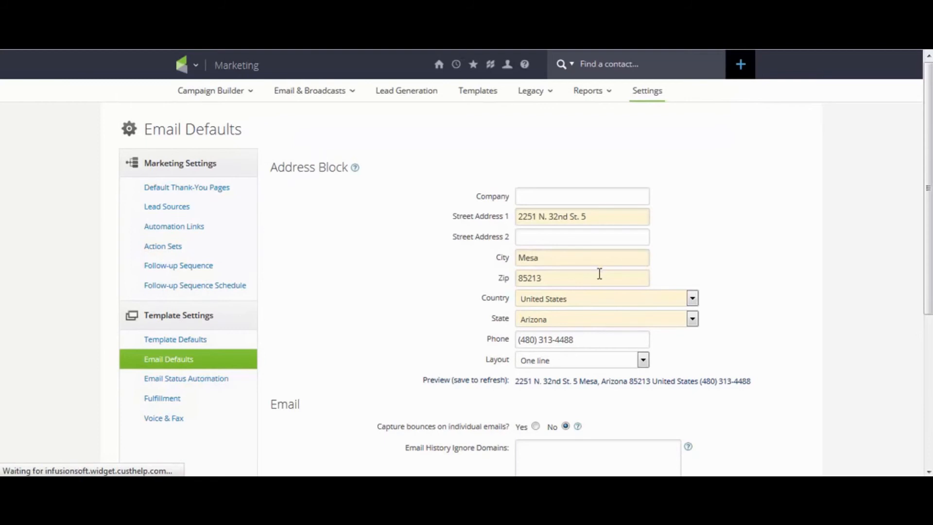
triple_click(604, 342)
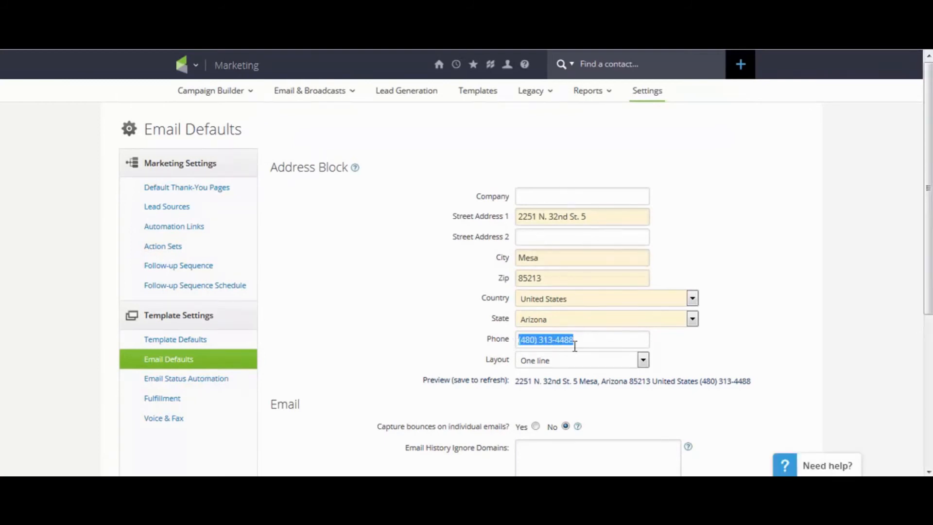
left_click(700, 237)
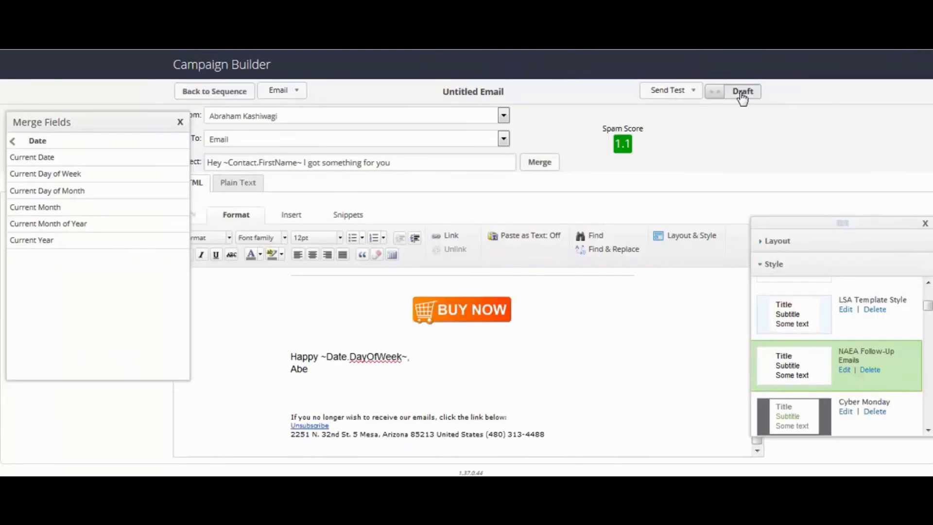
Switch the campaign email's status from Draft to Ready
left_click(741, 91)
scroll(598, 375, "up", 5)
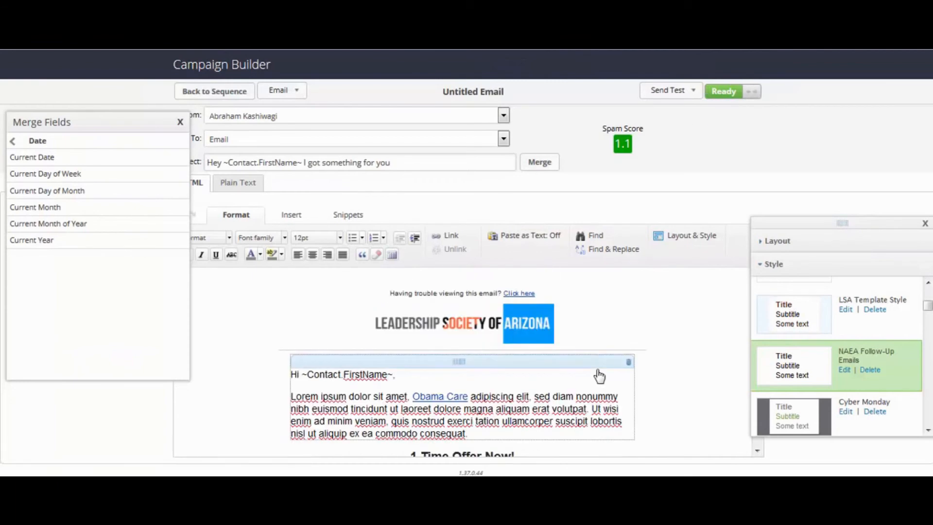